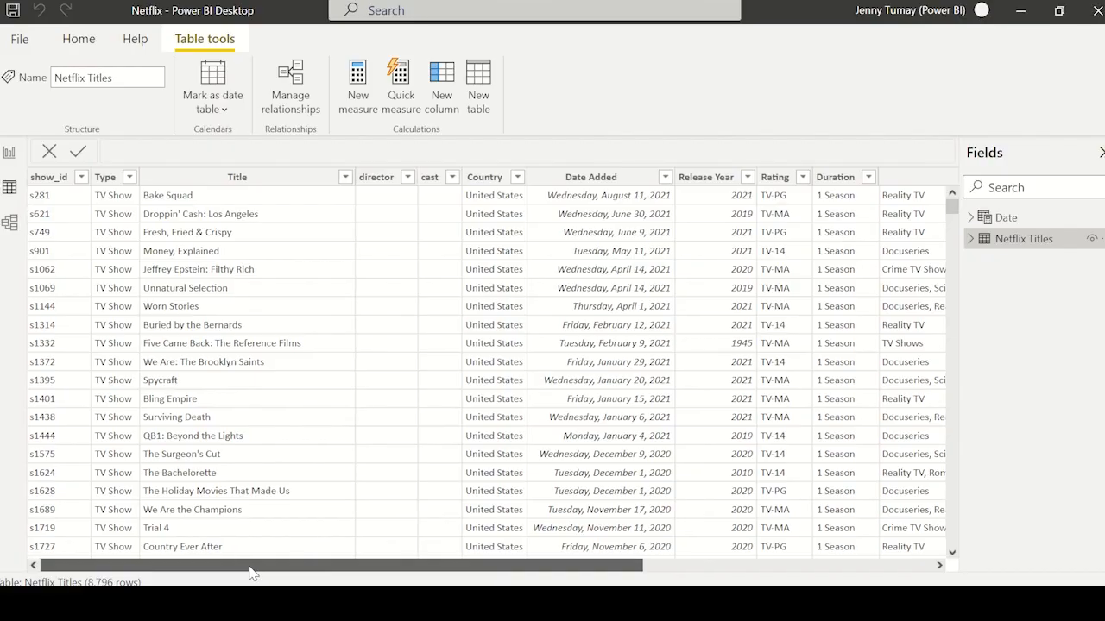
- Look through the columns of the Netflix Titles table, from show_id and Title across to Genre and beyond
{"action": "left_click_drag", "start_coordinate": [247, 572], "coordinate": [309, 571]}
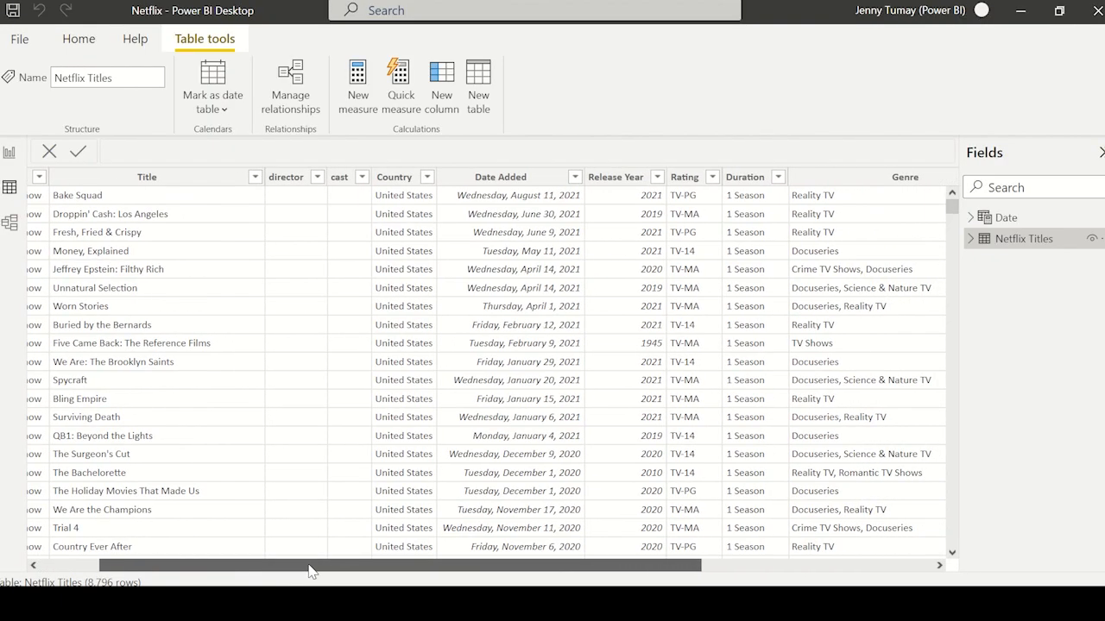
{"action": "left_click", "coordinate": [171, 191]}
{"action": "left_click_drag", "start_coordinate": [362, 565], "coordinate": [422, 566]}
{"action": "left_click", "coordinate": [446, 188]}
{"action": "left_click_drag", "start_coordinate": [667, 561], "coordinate": [843, 566]}
- Inspect the Date table's formula and the model view, and look through the report's Movie List
{"action": "left_click", "coordinate": [1005, 217]}
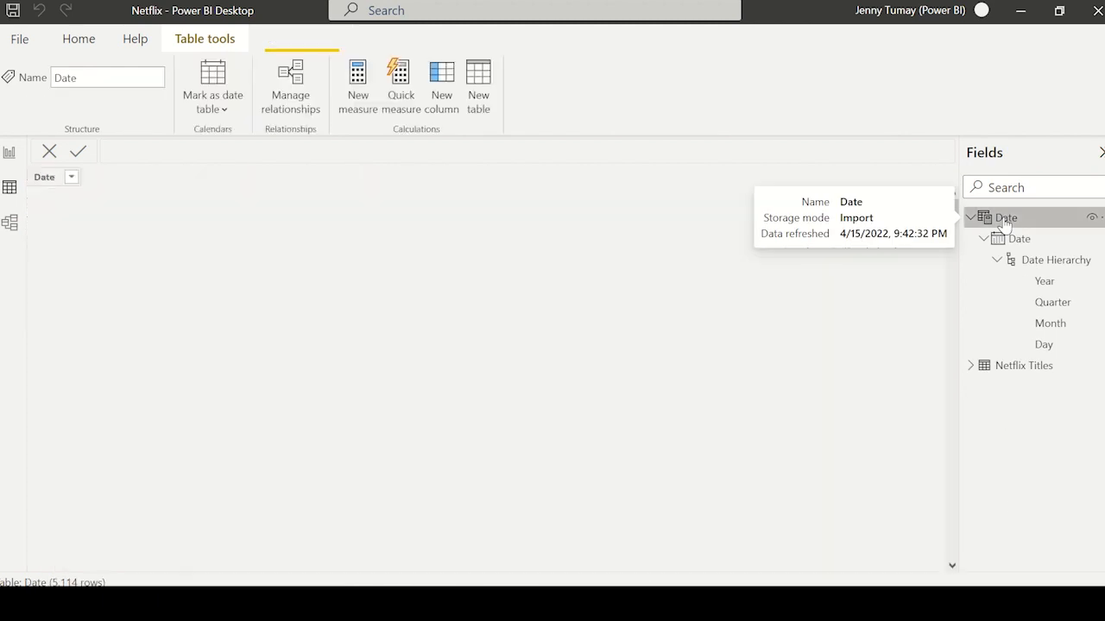
{"action": "left_click_drag", "start_coordinate": [238, 149], "coordinate": [129, 149]}
{"action": "left_click", "coordinate": [10, 223]}
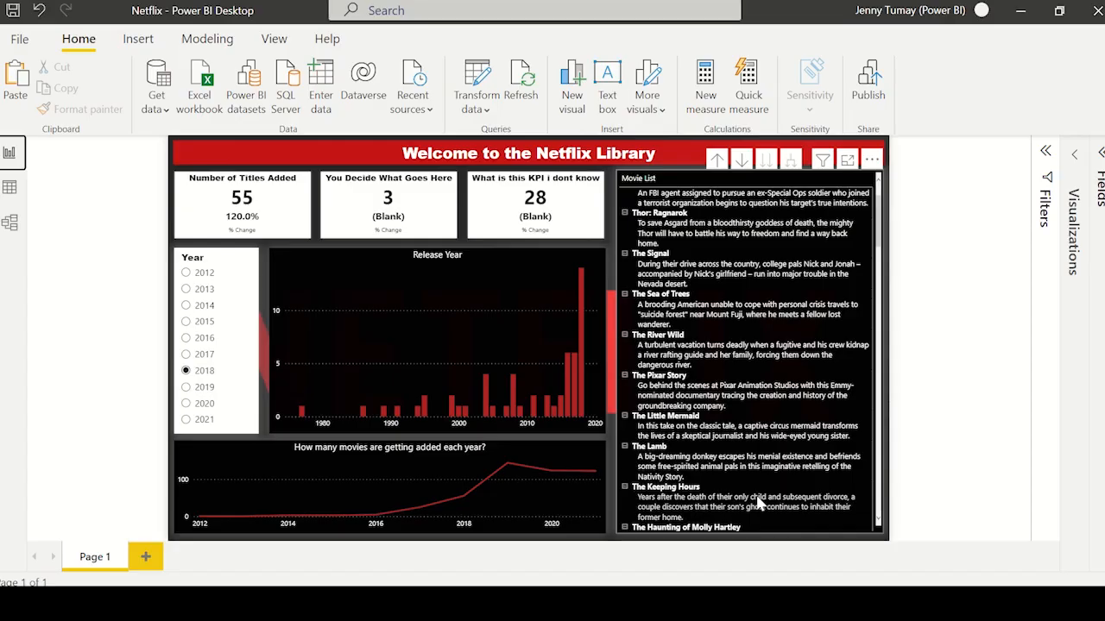
{"action": "scroll", "coordinate": [759, 505], "scroll_direction": "down", "scroll_amount": 5}
{"action": "scroll", "coordinate": [755, 494], "scroll_direction": "down", "scroll_amount": 5}
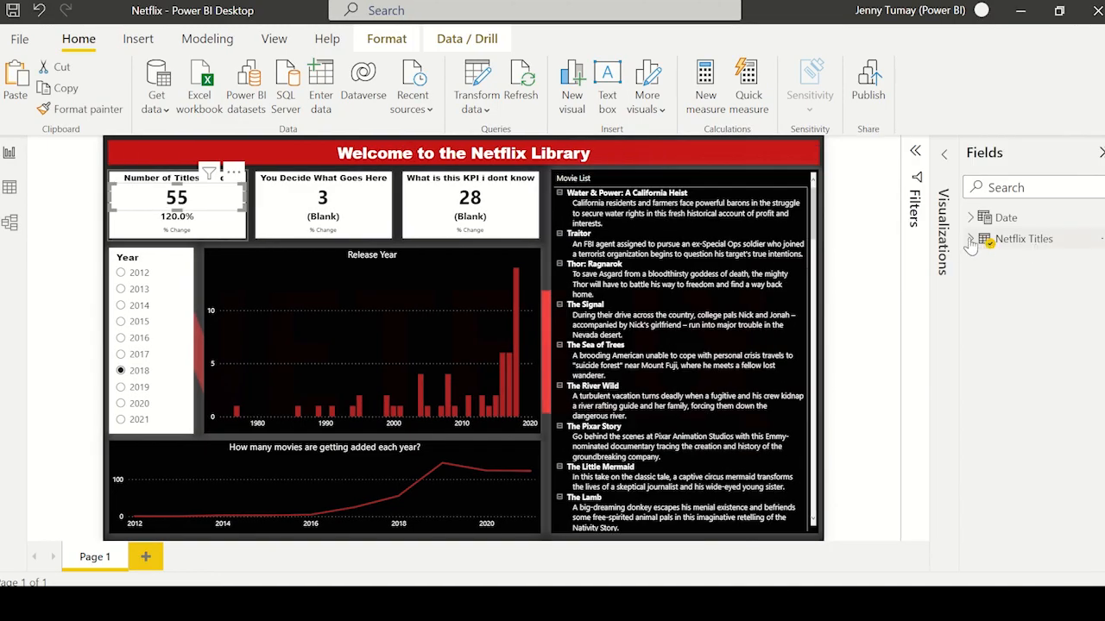
- Examine the formulas of the Count of Titles and % Change measures in the Netflix Titles table
{"action": "left_click", "coordinate": [970, 239]}
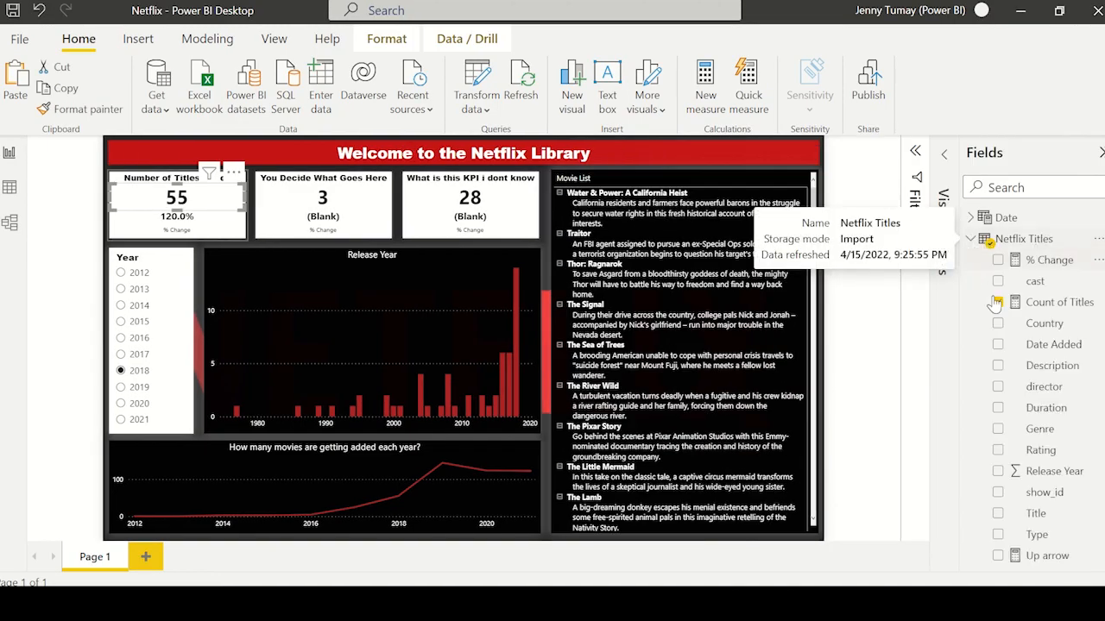
{"action": "left_click", "coordinate": [1067, 303]}
{"action": "left_click_drag", "start_coordinate": [404, 149], "coordinate": [226, 151]}
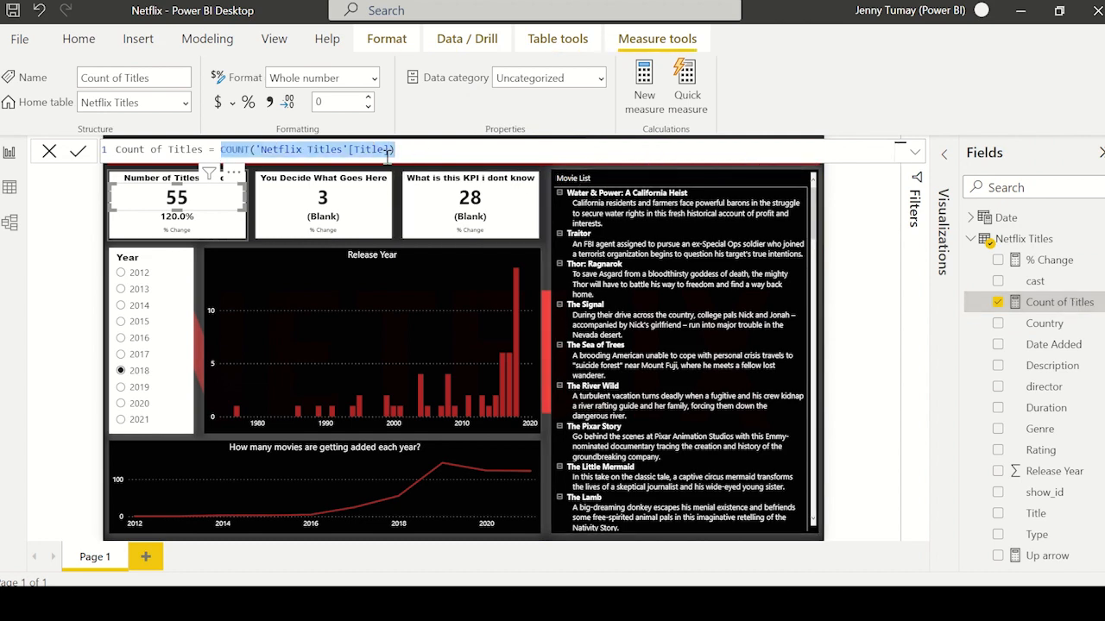
{"action": "left_click", "coordinate": [1040, 259]}
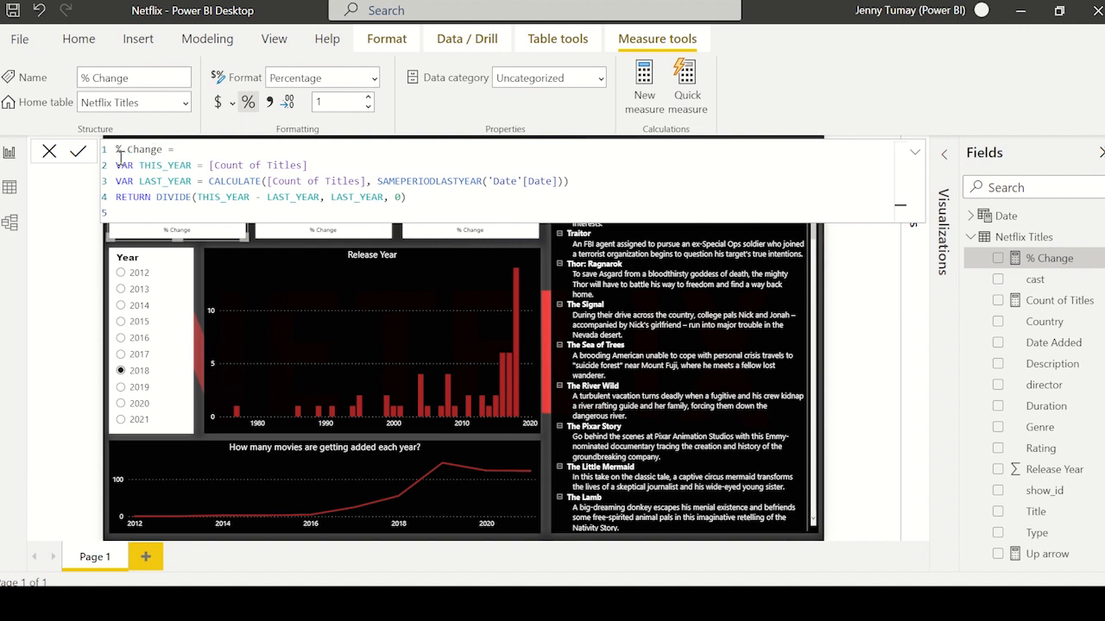
{"action": "left_click_drag", "start_coordinate": [116, 164], "coordinate": [334, 164]}
- Rename the % Change label on the Number of Titles Added card to "compared to last year"
{"action": "left_click", "coordinate": [382, 163]}
{"action": "type", "text": "ast year"}
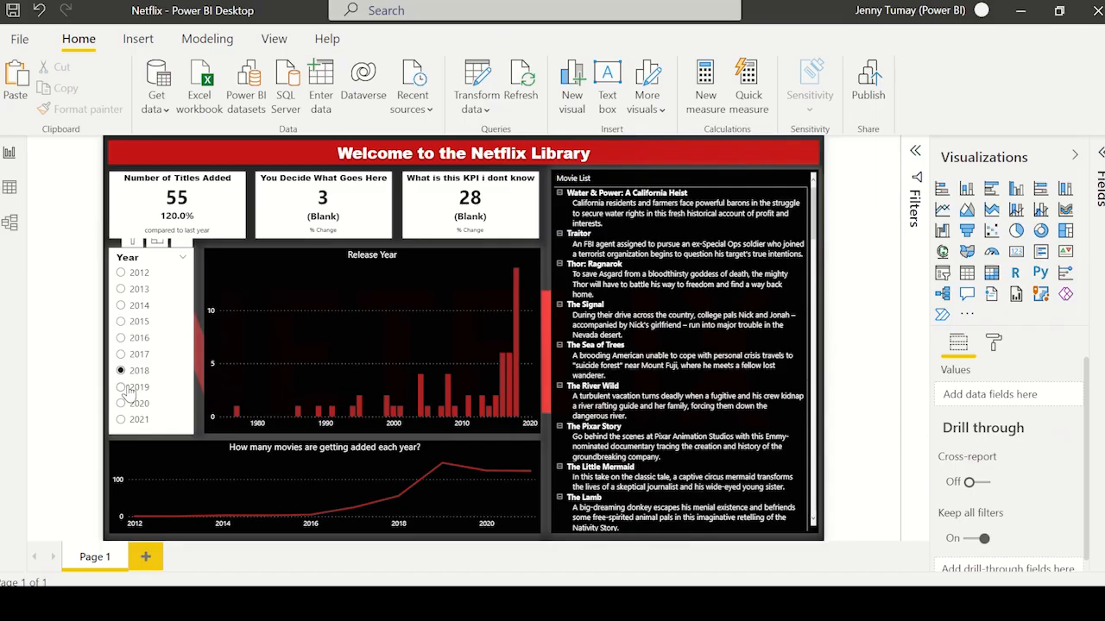
- Filter the report by the years 2019, 2020 and 2017 in turn to compare the card values
{"action": "left_click", "coordinate": [122, 387]}
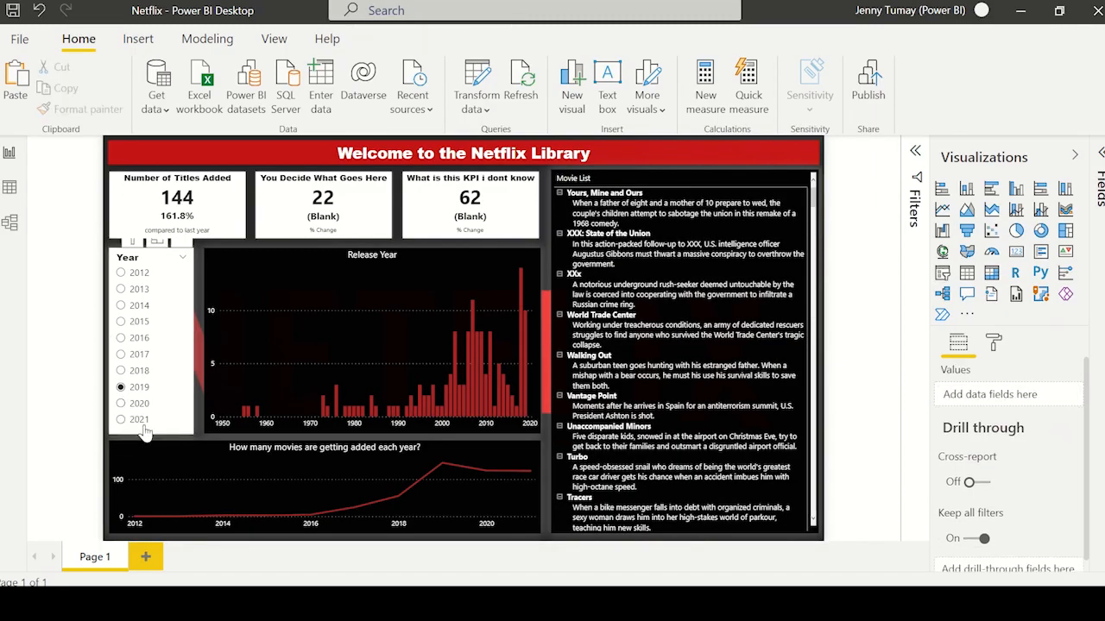
{"action": "left_click", "coordinate": [121, 404]}
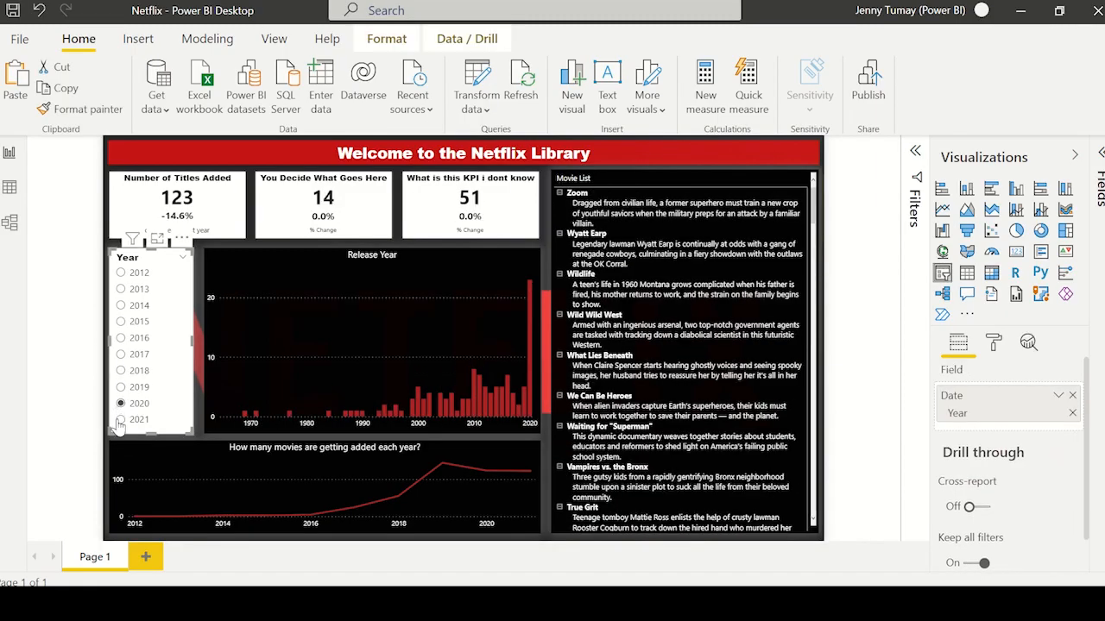
{"action": "left_click", "coordinate": [103, 451]}
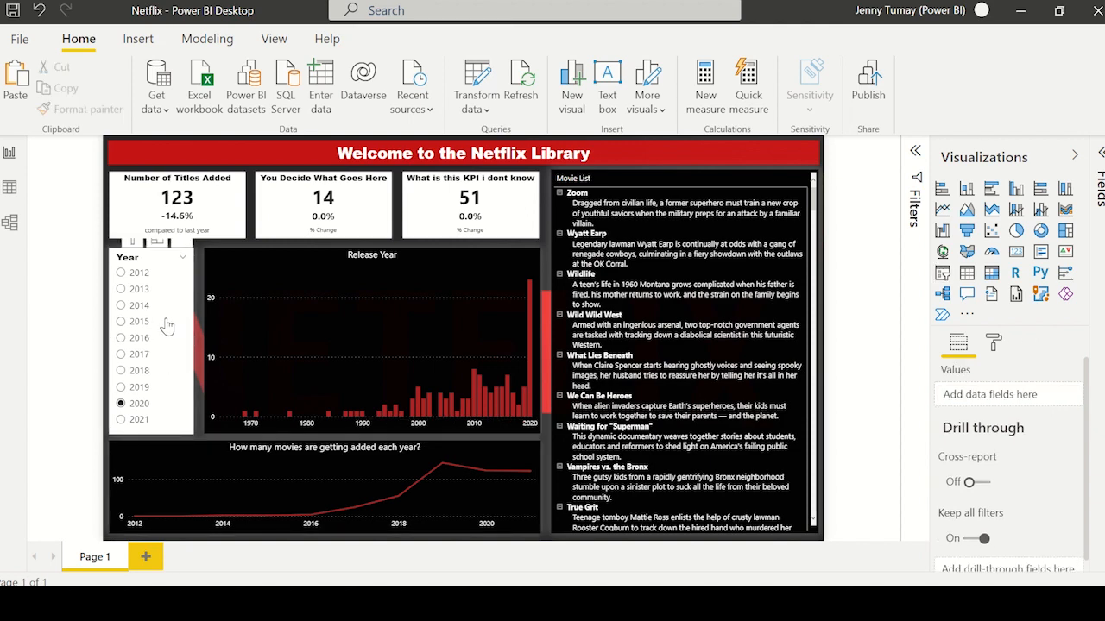
{"action": "left_click", "coordinate": [121, 355]}
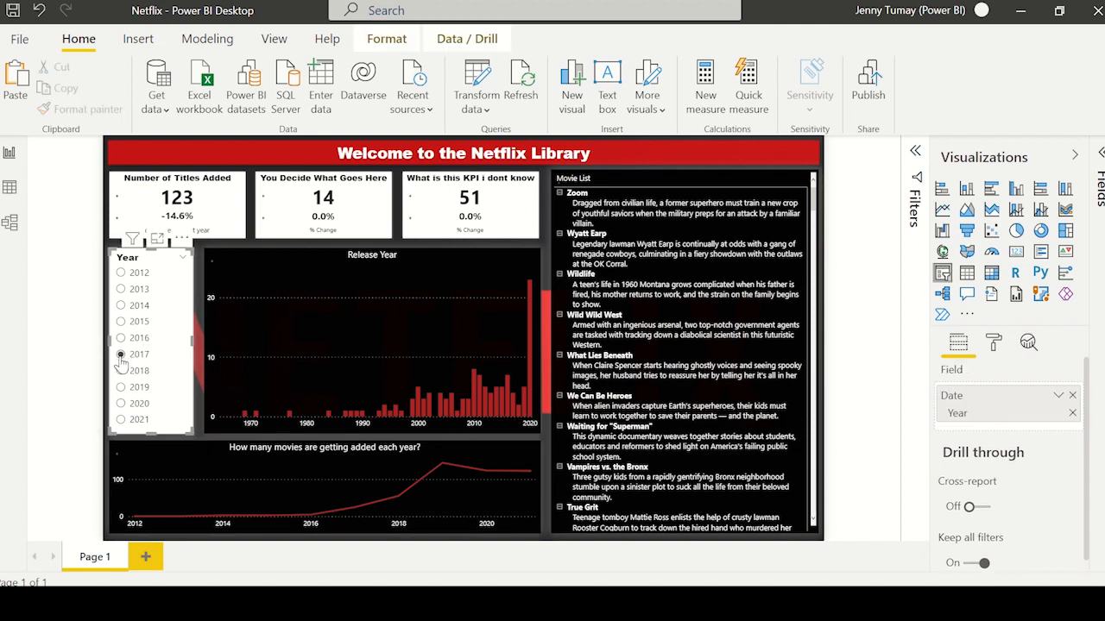
{"action": "left_click", "coordinate": [106, 411]}
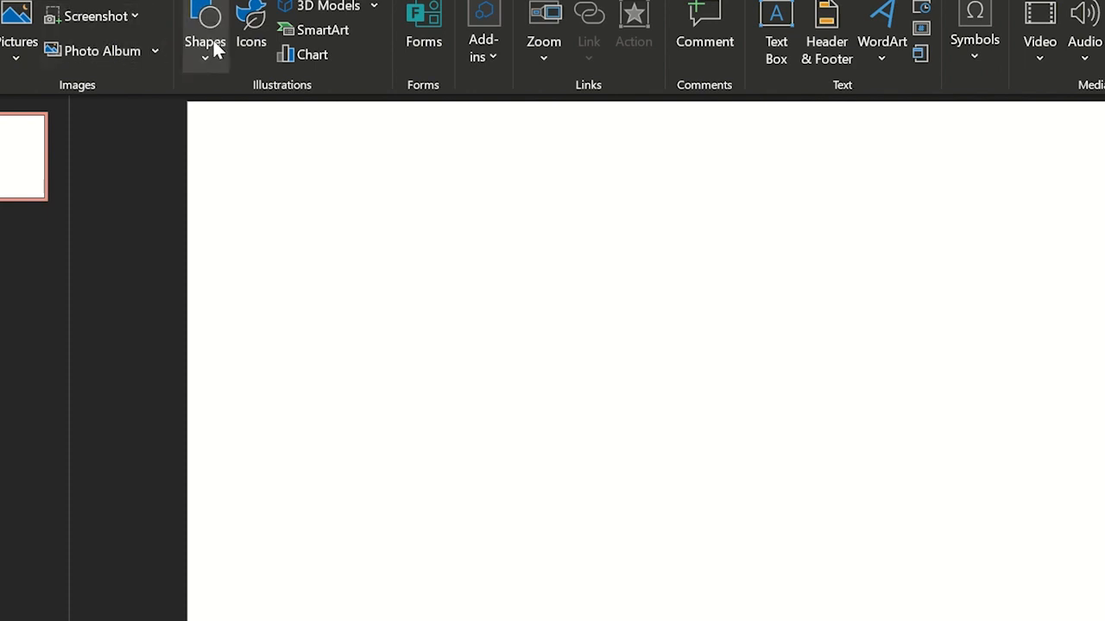
- In PowerPoint, draw a striped block arrow on the blank slide, rotate it to point upward and shrink it slightly
{"action": "left_click", "coordinate": [212, 38]}
{"action": "scroll", "coordinate": [412, 415], "scroll_direction": "down", "scroll_amount": 1}
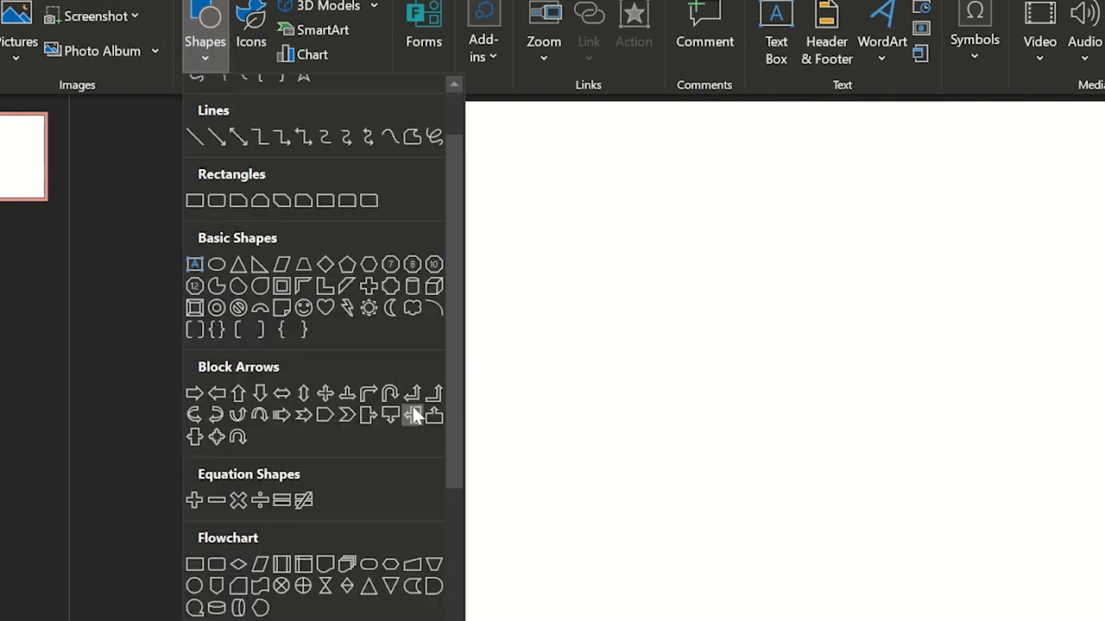
{"action": "left_click", "coordinate": [282, 415]}
{"action": "mouse_move", "coordinate": [341, 271]}
{"action": "left_mouse_down"}
{"action": "mouse_move", "coordinate": [365, 357]}
{"action": "mouse_move", "coordinate": [423, 337]}
{"action": "left_mouse_up"}
{"action": "left_click_drag", "start_coordinate": [384, 232], "coordinate": [280, 319]}
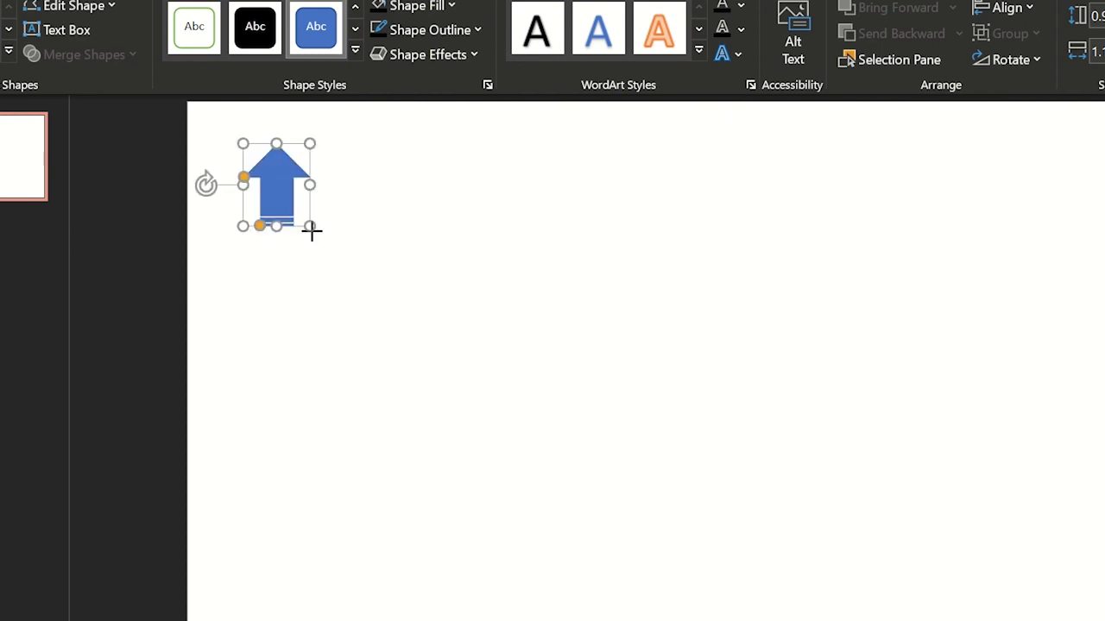
{"action": "left_click_drag", "start_coordinate": [302, 220], "coordinate": [299, 219]}
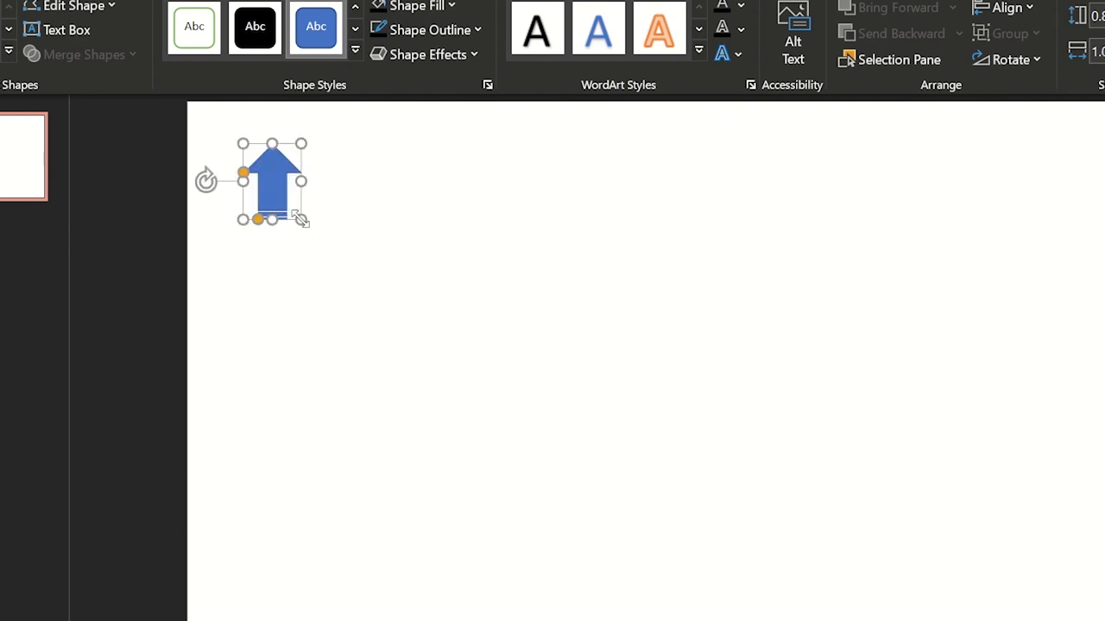
- Set both the fill and the outline of the upward arrow to black
{"action": "right_click", "coordinate": [272, 176]}
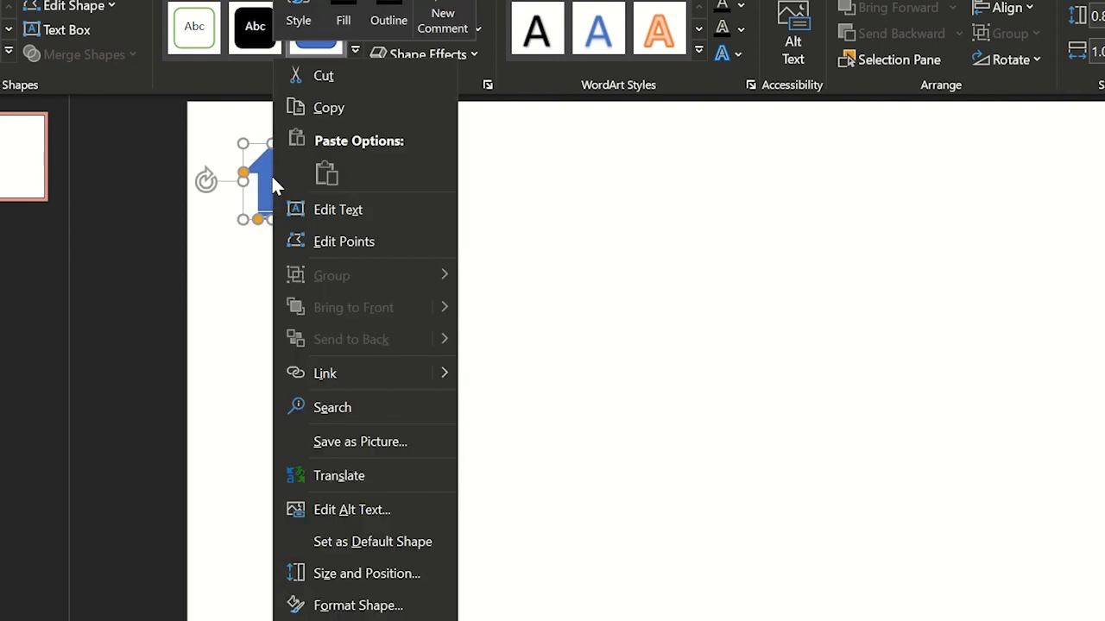
{"action": "left_click", "coordinate": [362, 11]}
{"action": "left_click", "coordinate": [350, 80]}
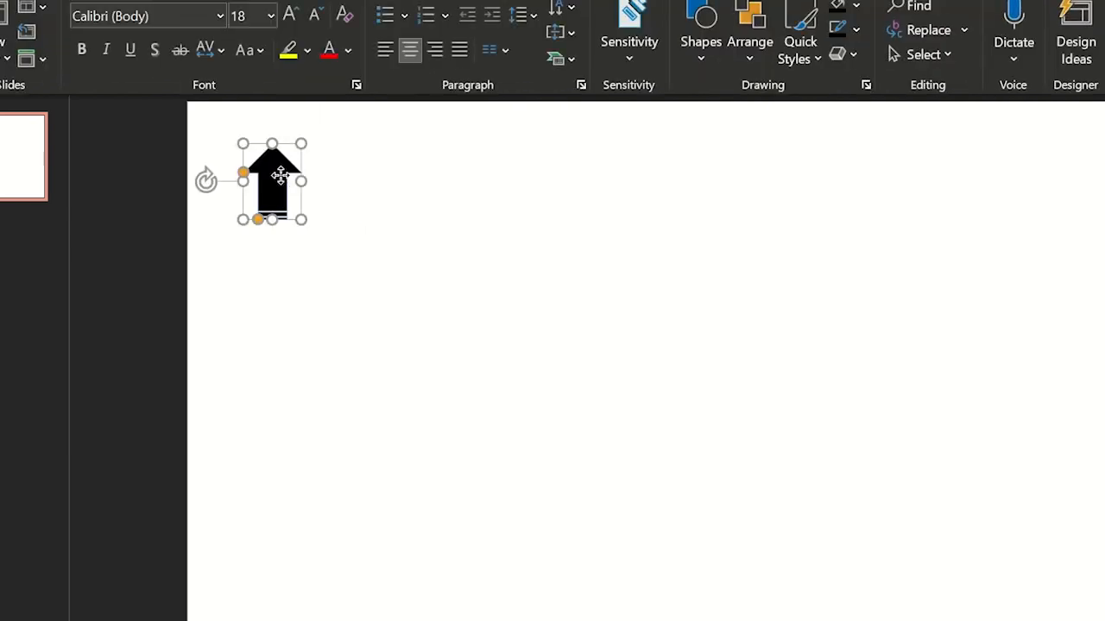
{"action": "right_click", "coordinate": [280, 176]}
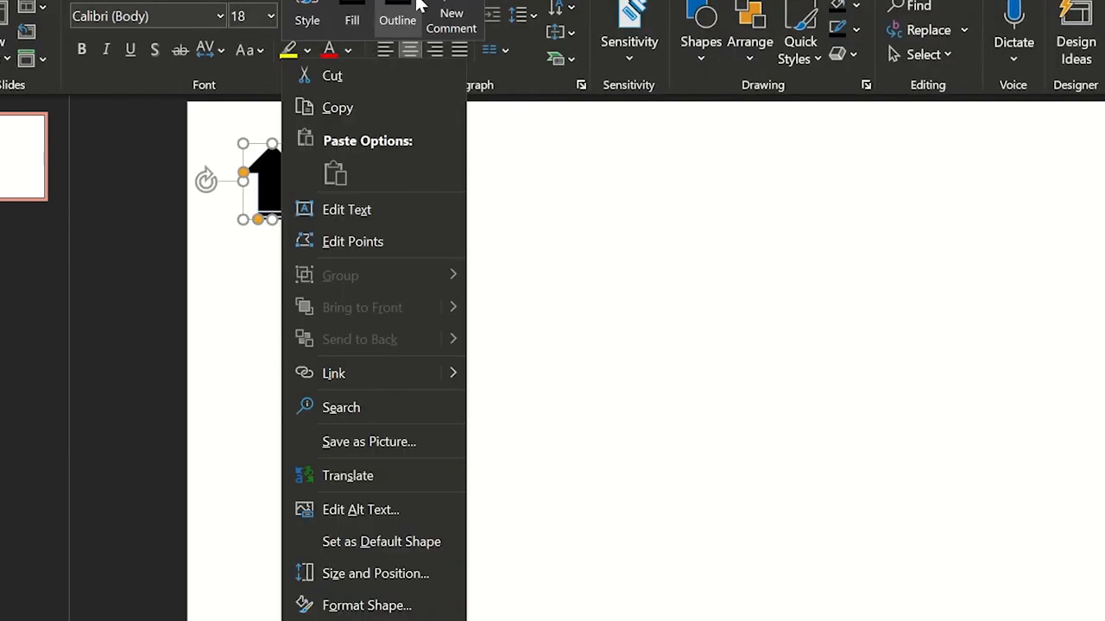
{"action": "left_click", "coordinate": [396, 19]}
{"action": "left_click", "coordinate": [404, 81]}
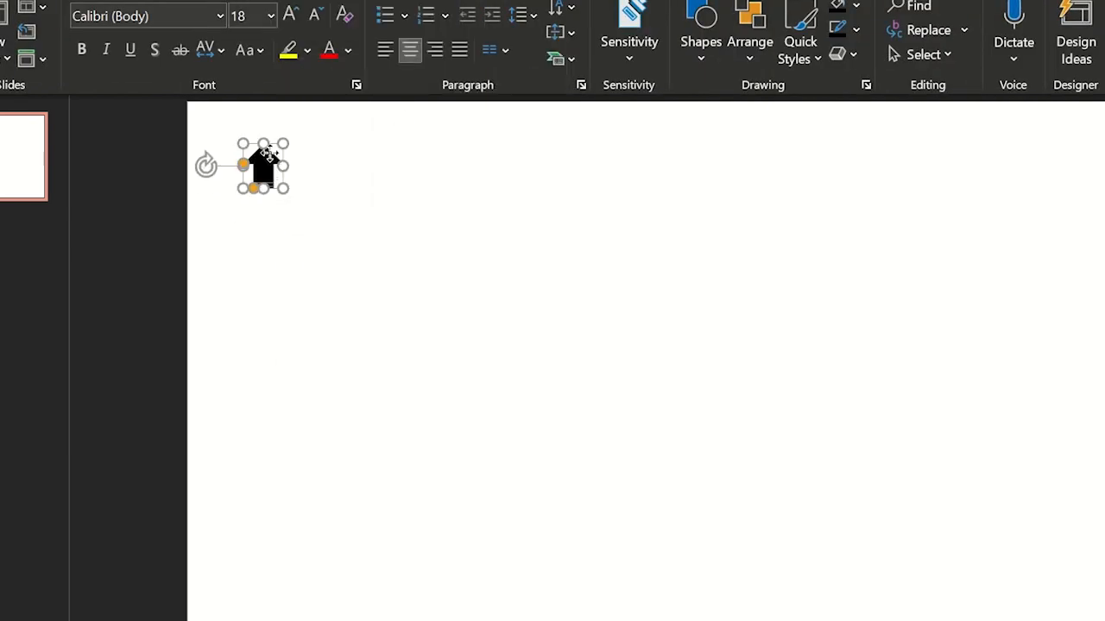
- Save the black upward arrow as a PNG picture named uparrow.png
{"action": "right_click", "coordinate": [269, 154]}
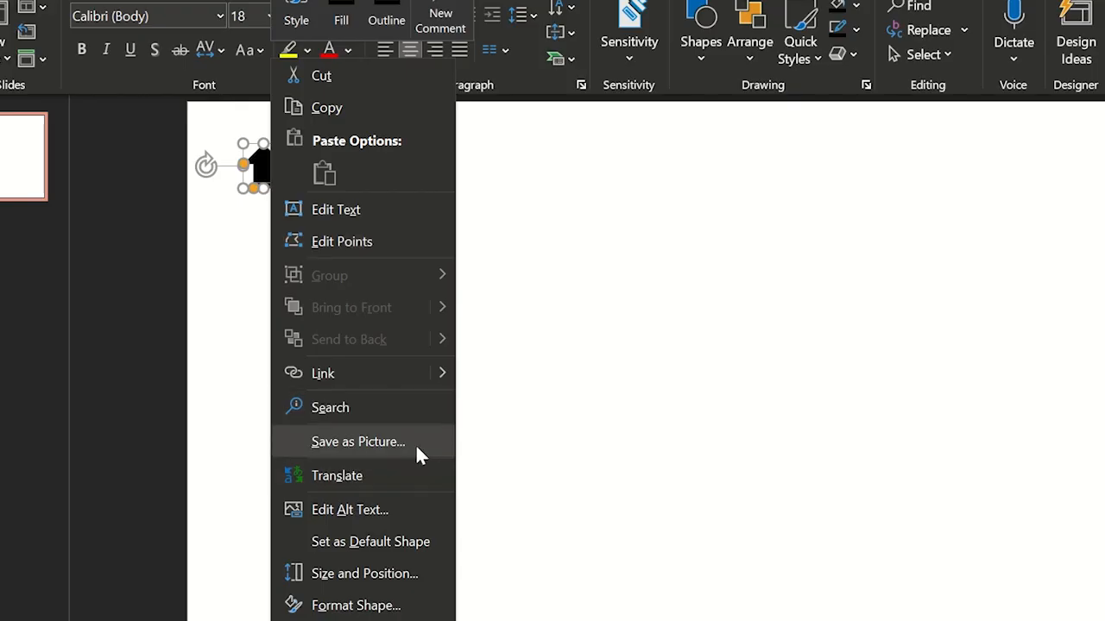
{"action": "left_click", "coordinate": [415, 444]}
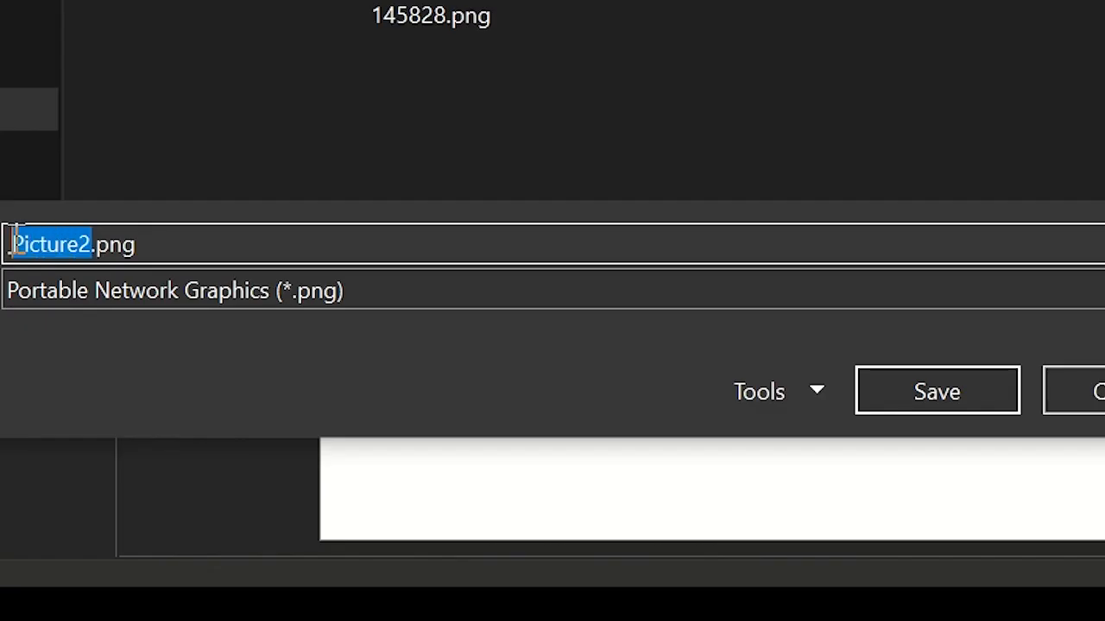
{"action": "type", "text": "uparrow"}
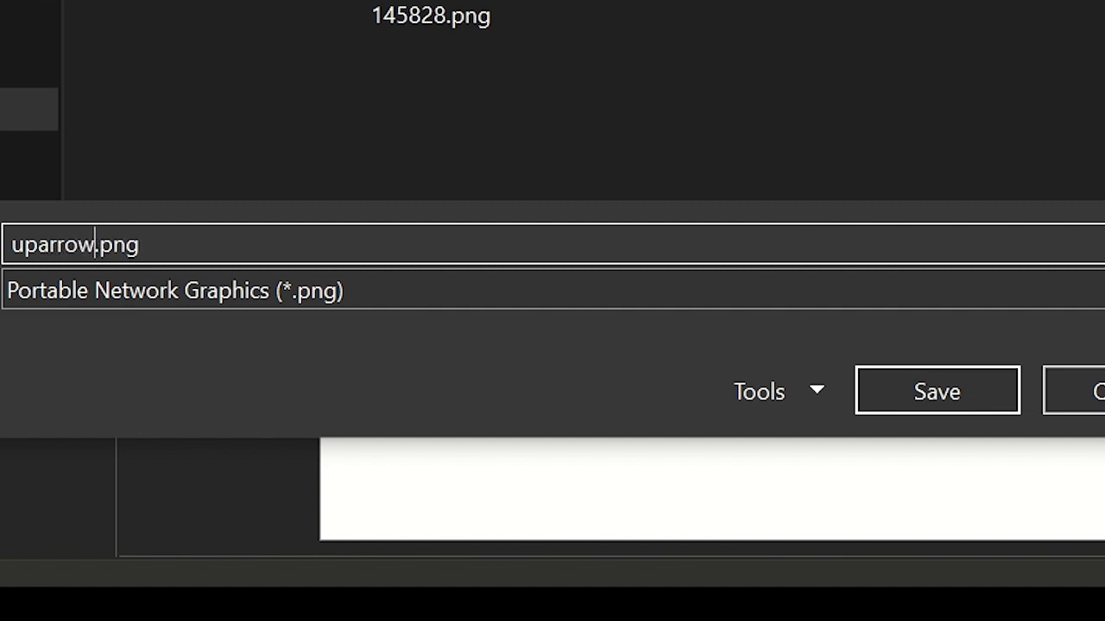
{"action": "left_click", "coordinate": [928, 395]}
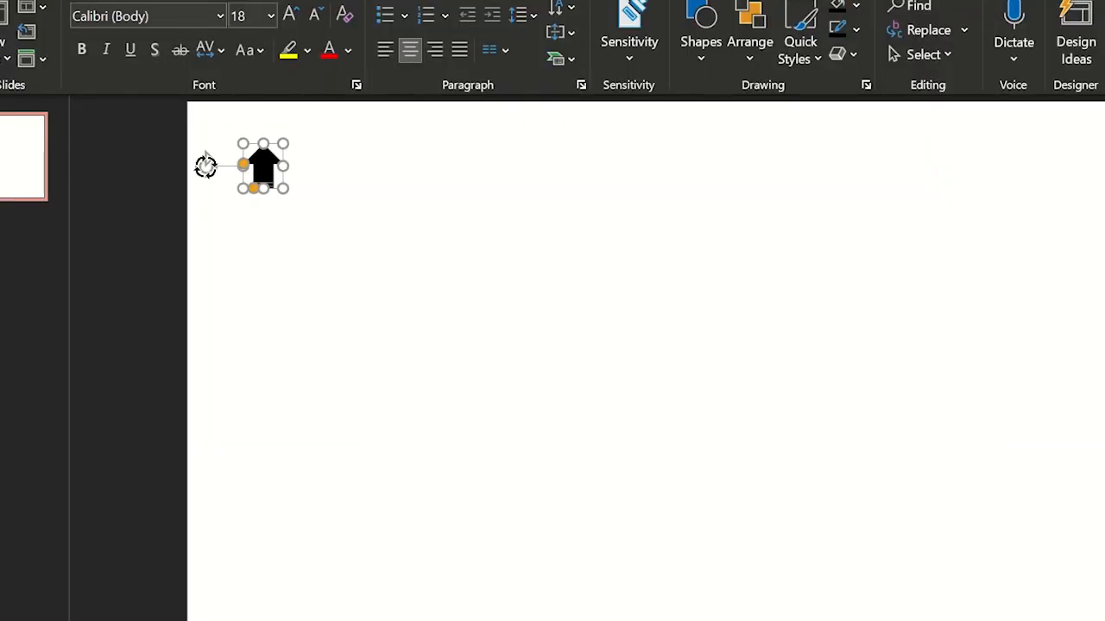
- Rotate the arrow to point downward and save it as a PNG picture named downarrow.png
{"action": "left_click_drag", "start_coordinate": [205, 166], "coordinate": [239, 123]}
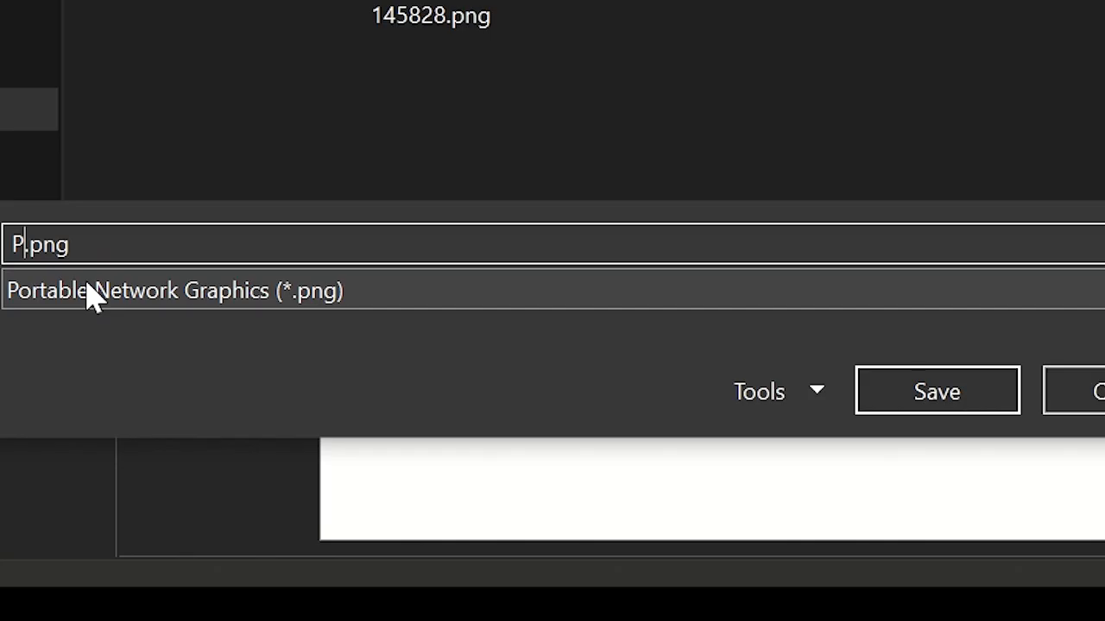
{"action": "key", "text": "BackSpace"}
{"action": "type", "text": "downarrow"}
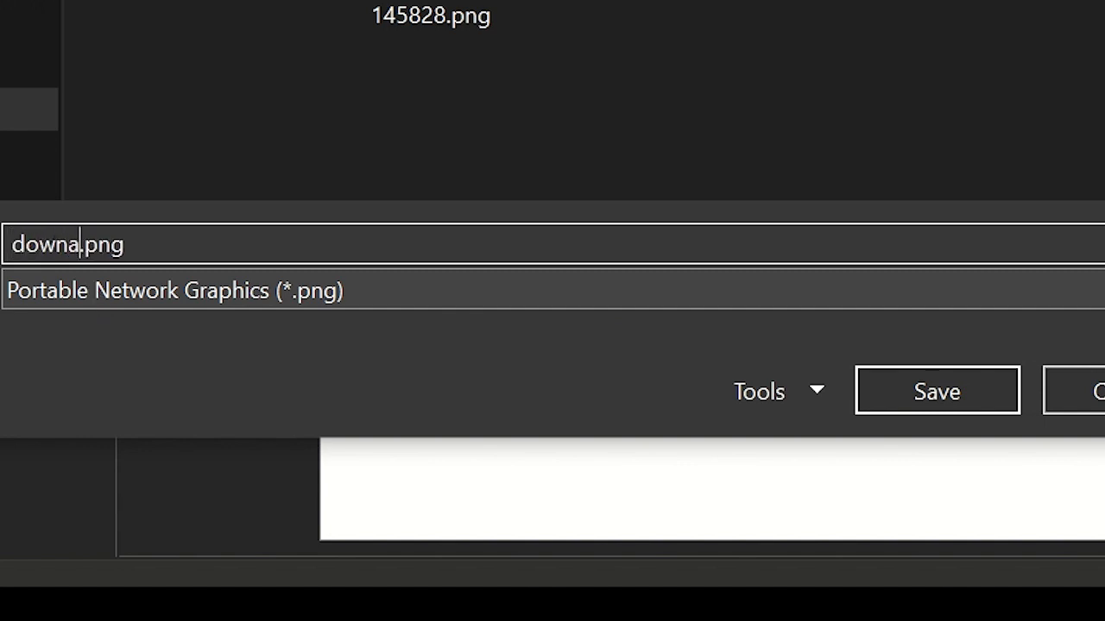
{"action": "left_click", "coordinate": [902, 397]}
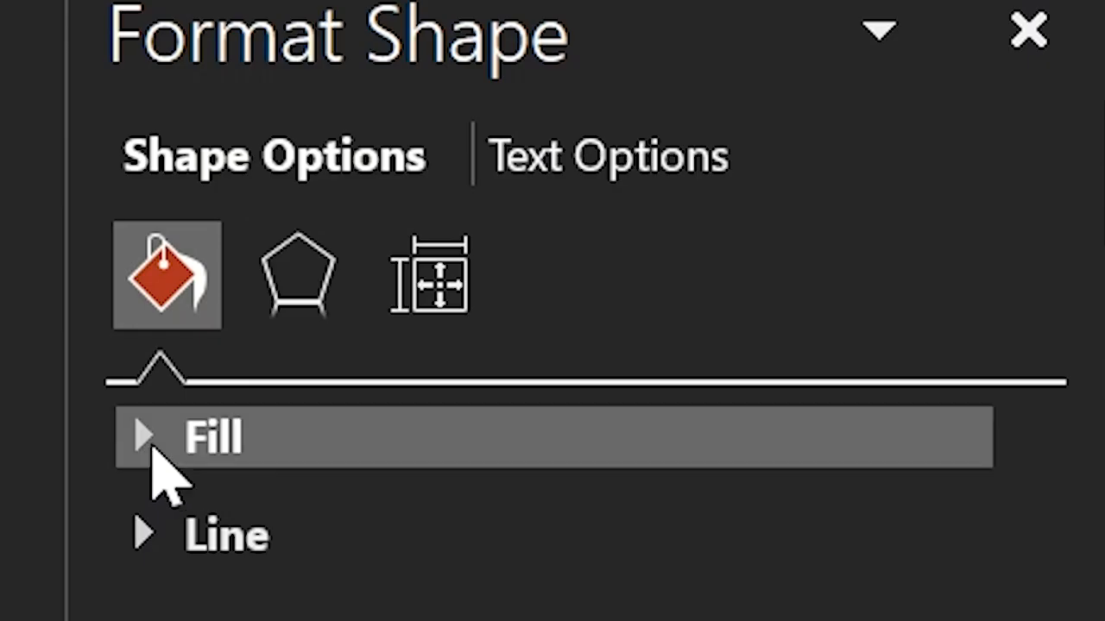
- Remove the arrow's fill and outline and save the blank shape as a picture
{"action": "left_click", "coordinate": [152, 450]}
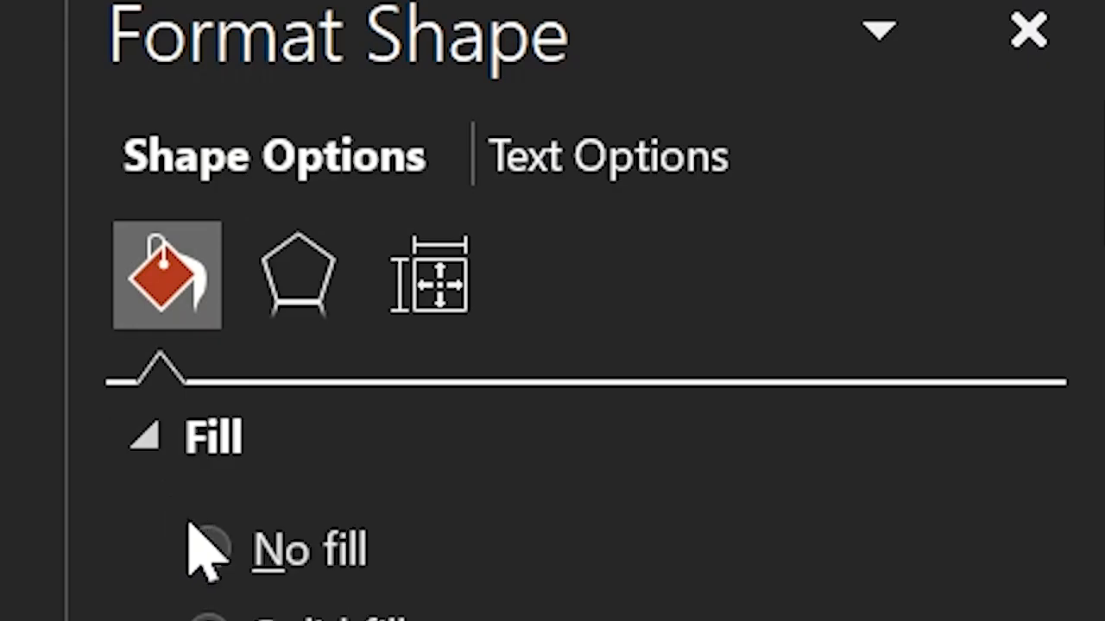
{"action": "left_click", "coordinate": [198, 547]}
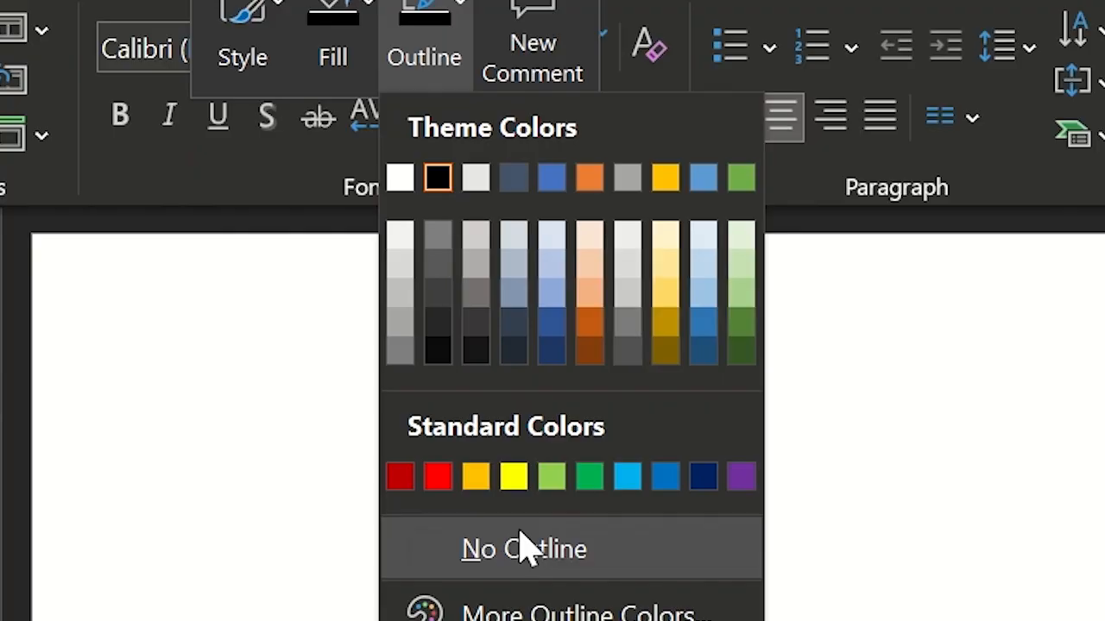
{"action": "left_click", "coordinate": [525, 547]}
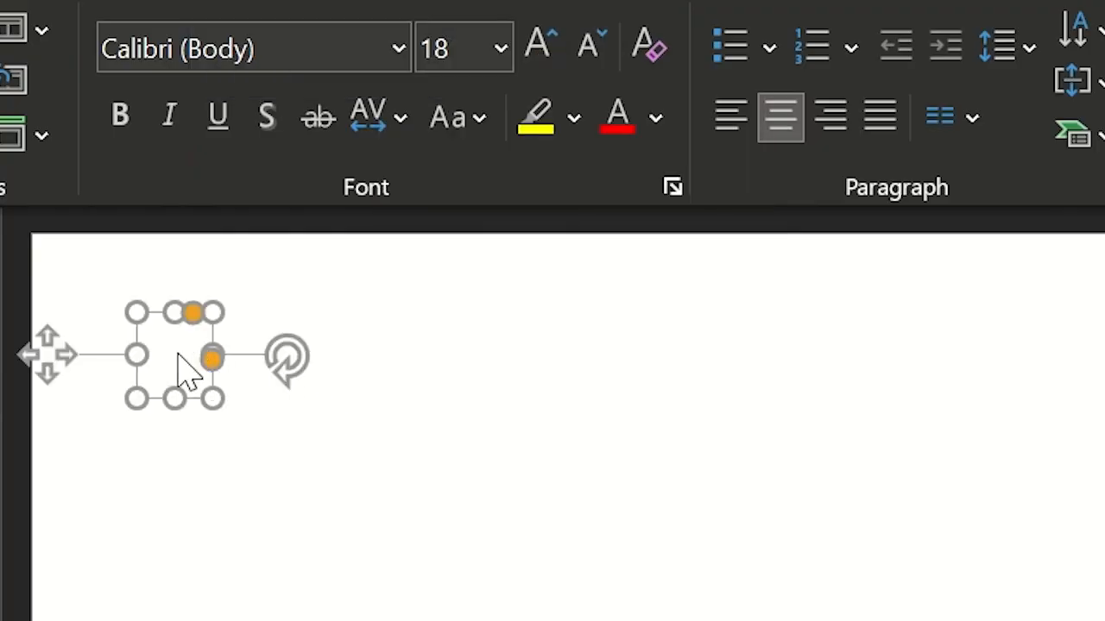
{"action": "right_click", "coordinate": [182, 368]}
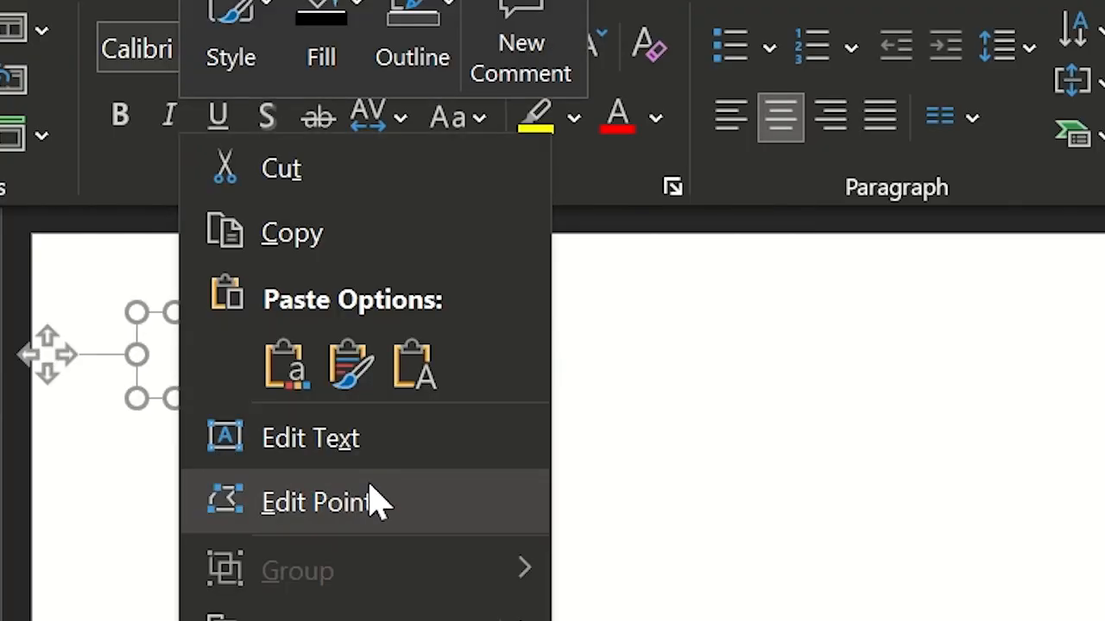
{"action": "key", "text": "e"}
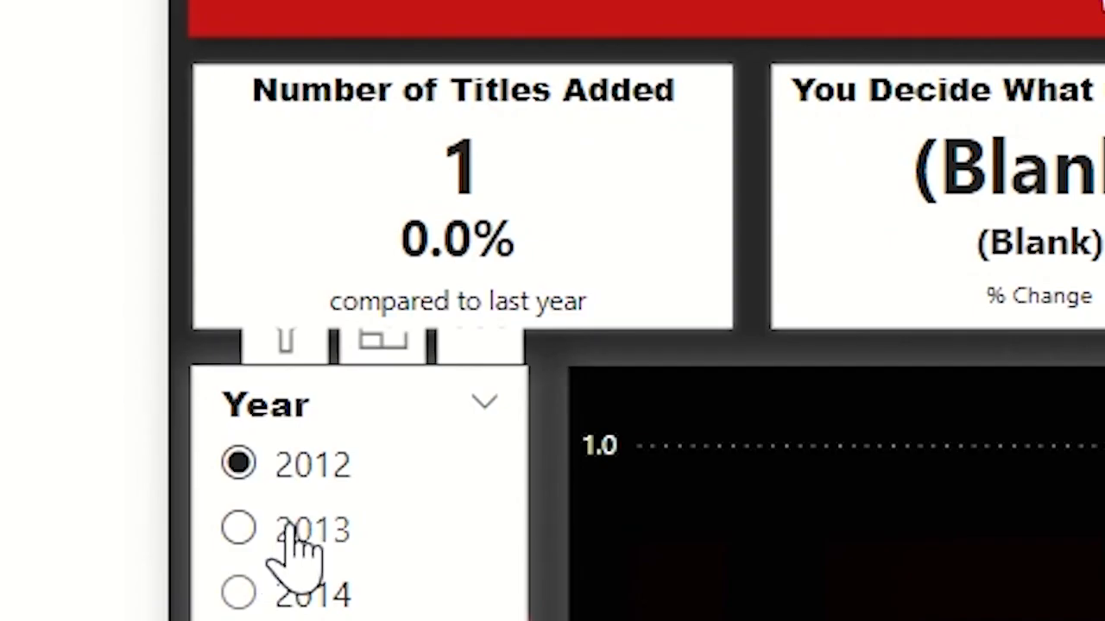
- Switch back to the Power BI report and filter it by 2013 to check the Number of Titles Added card
{"action": "left_click", "coordinate": [292, 528]}
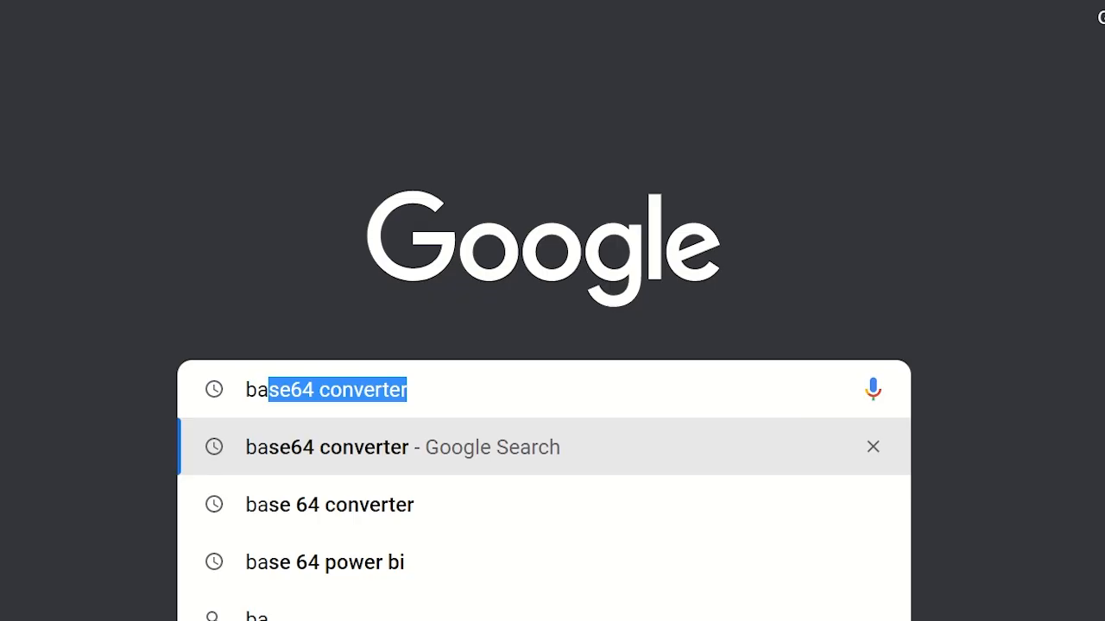
- Switch to the browser, search Google for "base64 converter" and open the Base64 Converter page on base64.guru
{"action": "type", "text": "se64 converter"}
{"action": "key", "text": "Return"}
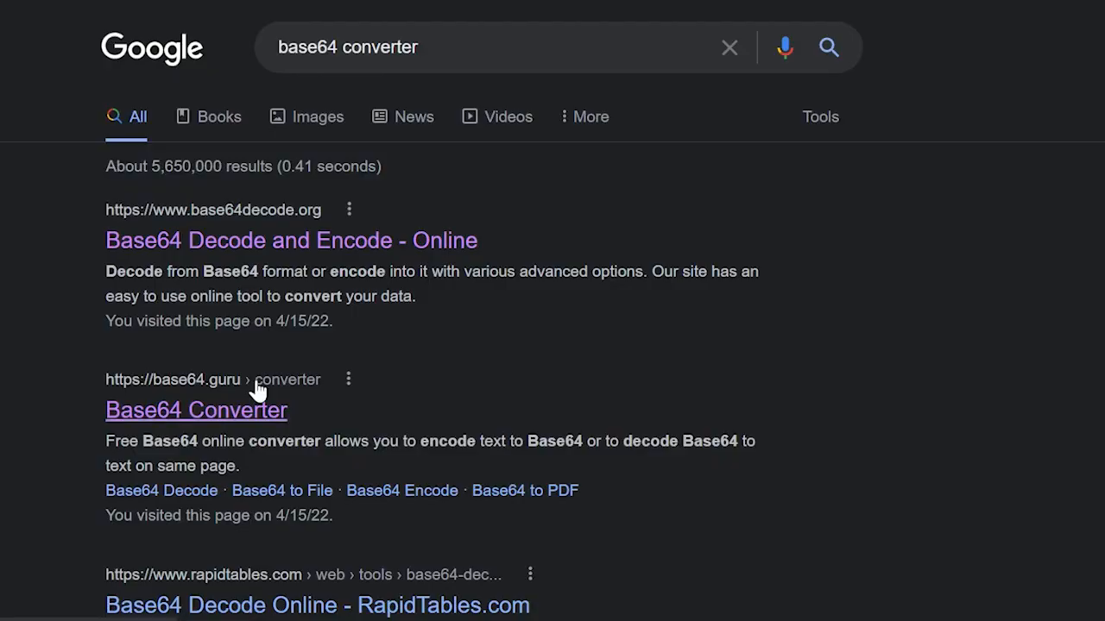
{"action": "left_click", "coordinate": [255, 412]}
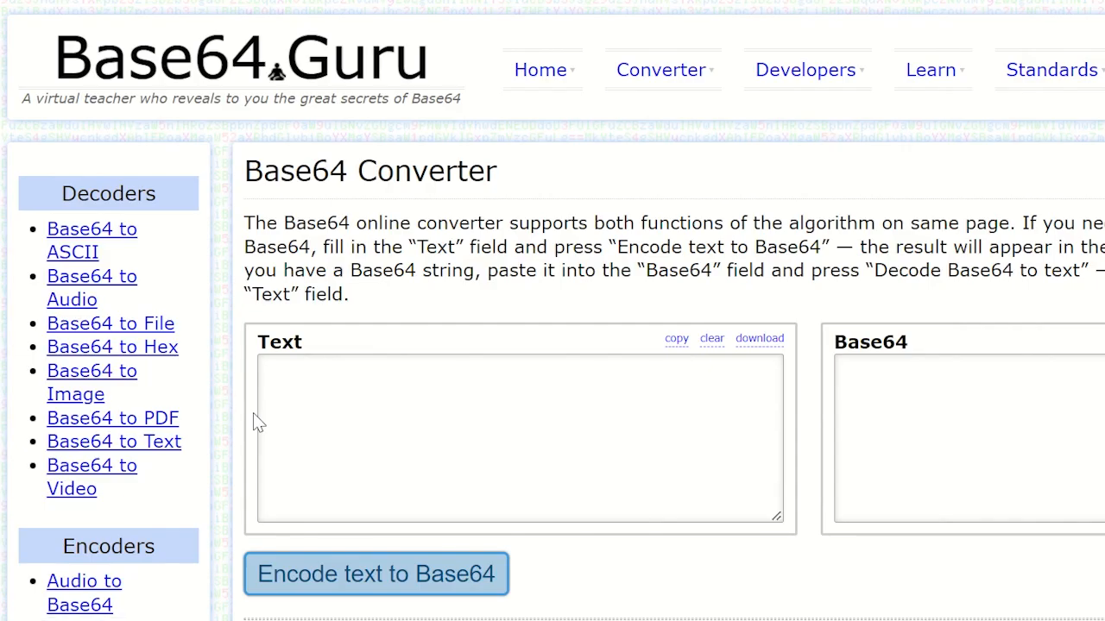
- Open the Image to Base64 encoder, choose uparrow.png as the local file and encode it as plain text
{"action": "scroll", "coordinate": [253, 412], "scroll_direction": "down", "scroll_amount": 4}
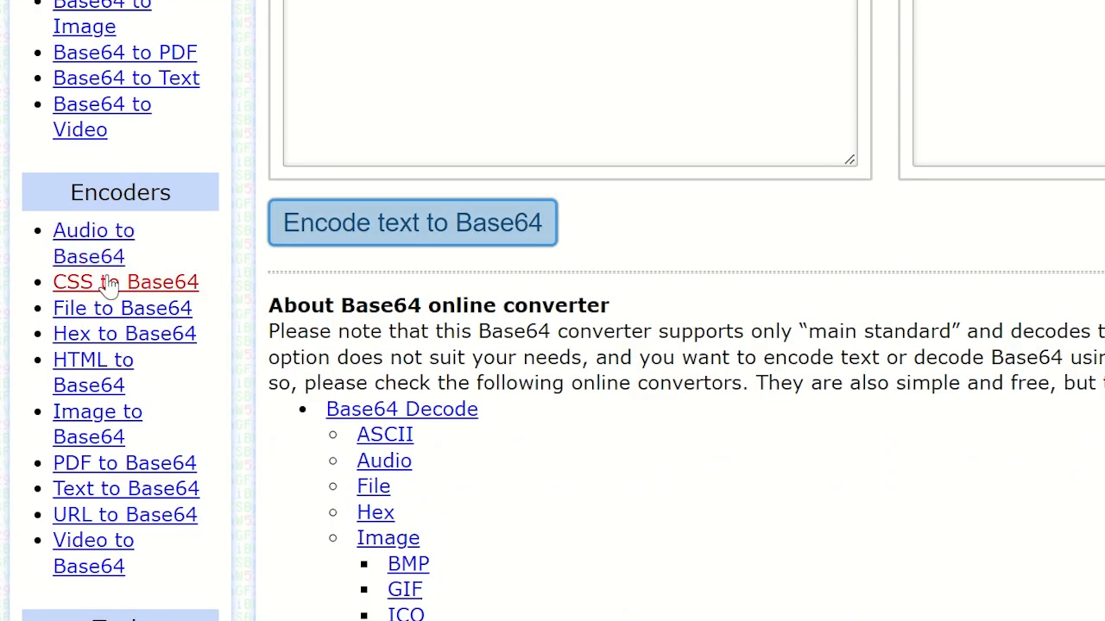
{"action": "left_click", "coordinate": [121, 429]}
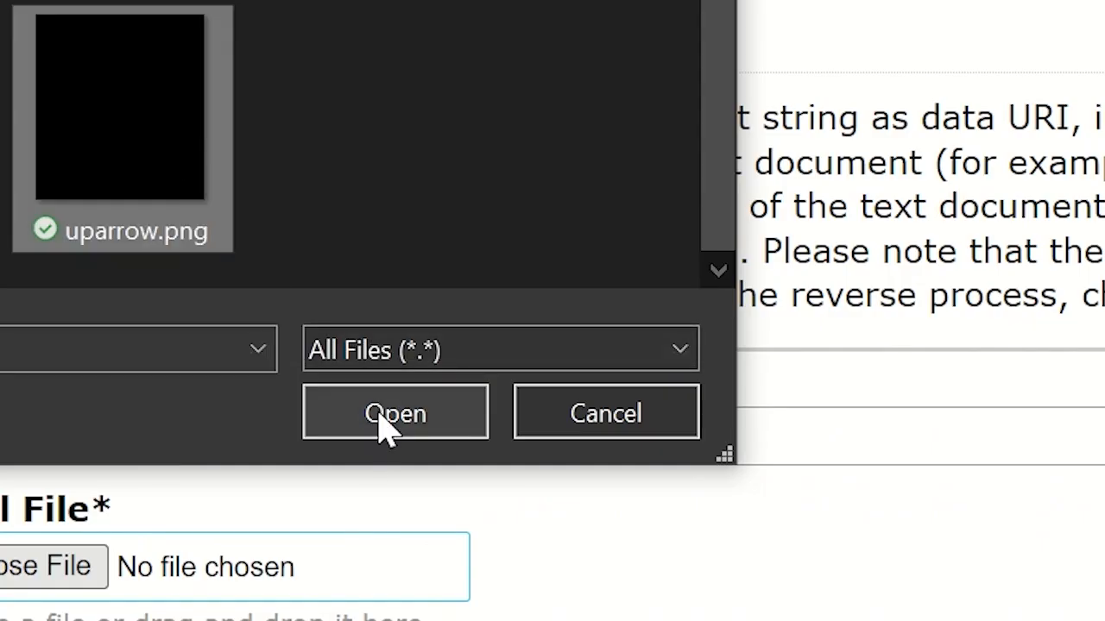
{"action": "left_click", "coordinate": [386, 423]}
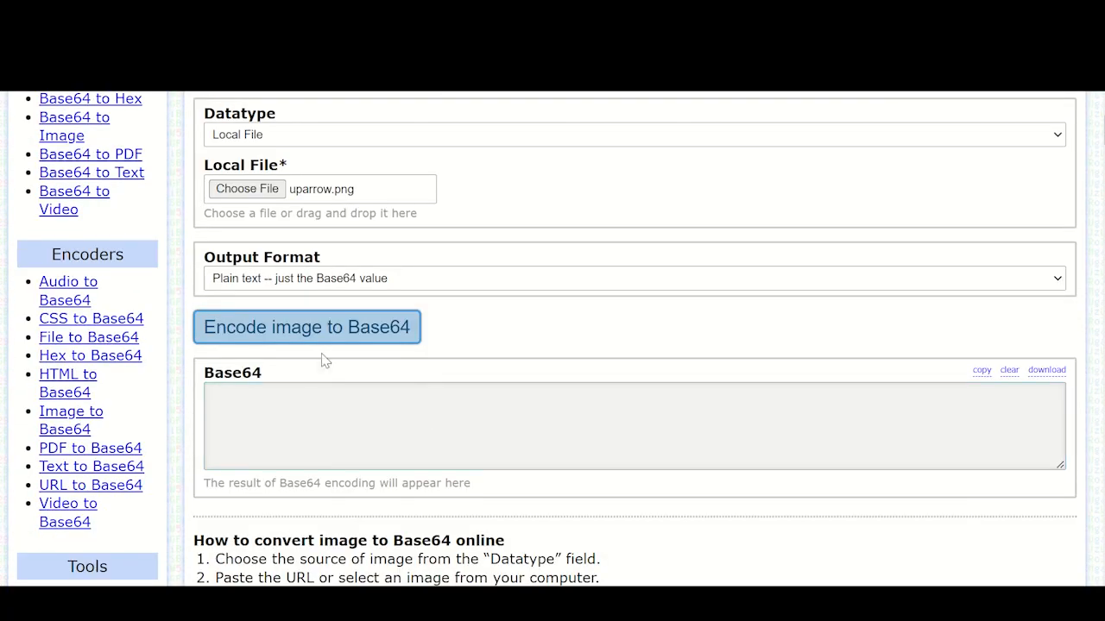
{"action": "left_click", "coordinate": [317, 337]}
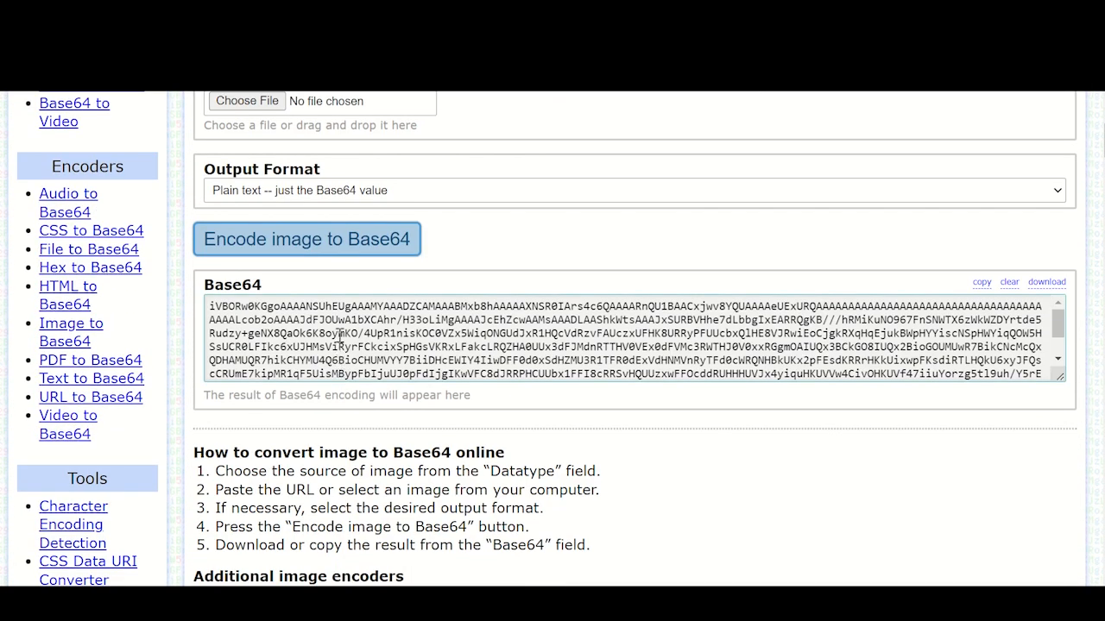
{"action": "left_click", "coordinate": [341, 336]}
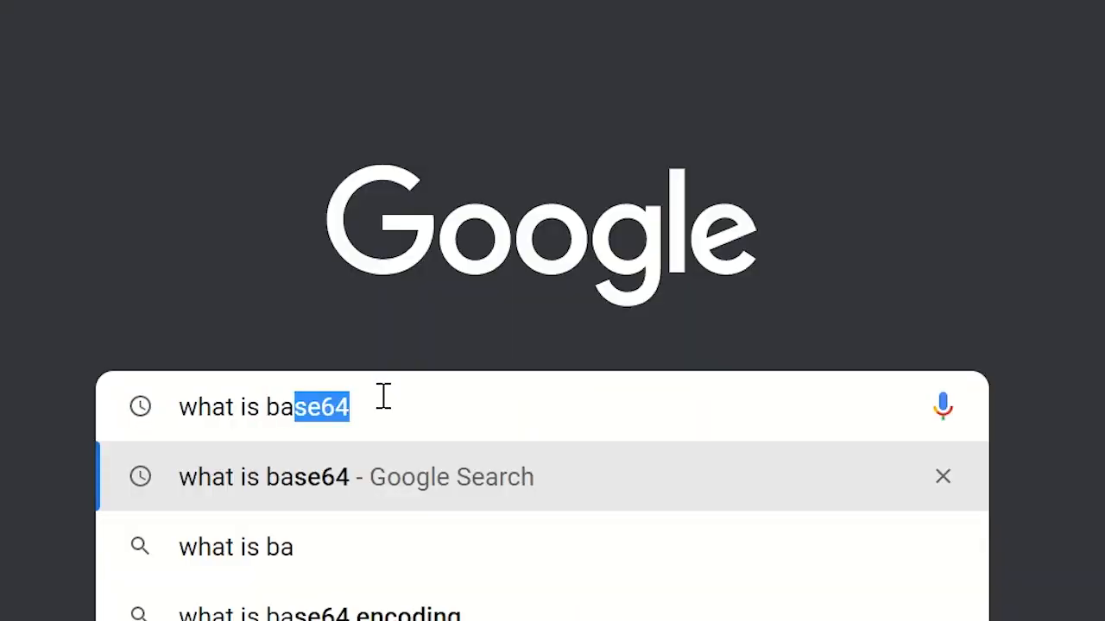
- Search Google for "what is base64?????" and read through the Wikipedia article on Base64
{"action": "type", "text": "se64"}
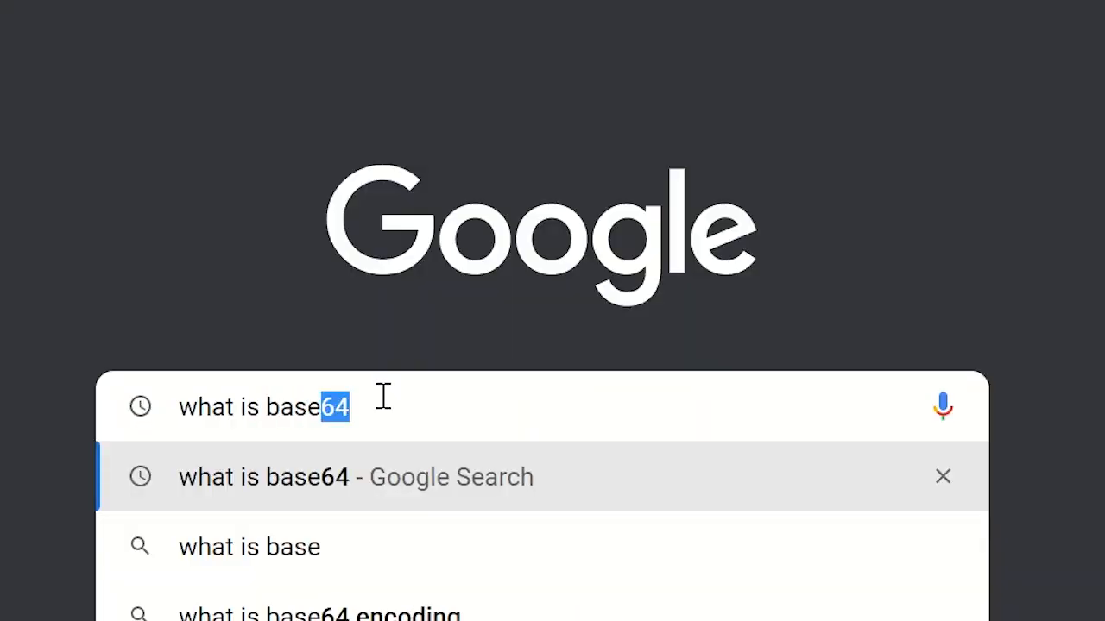
{"action": "type", "text": "?????"}
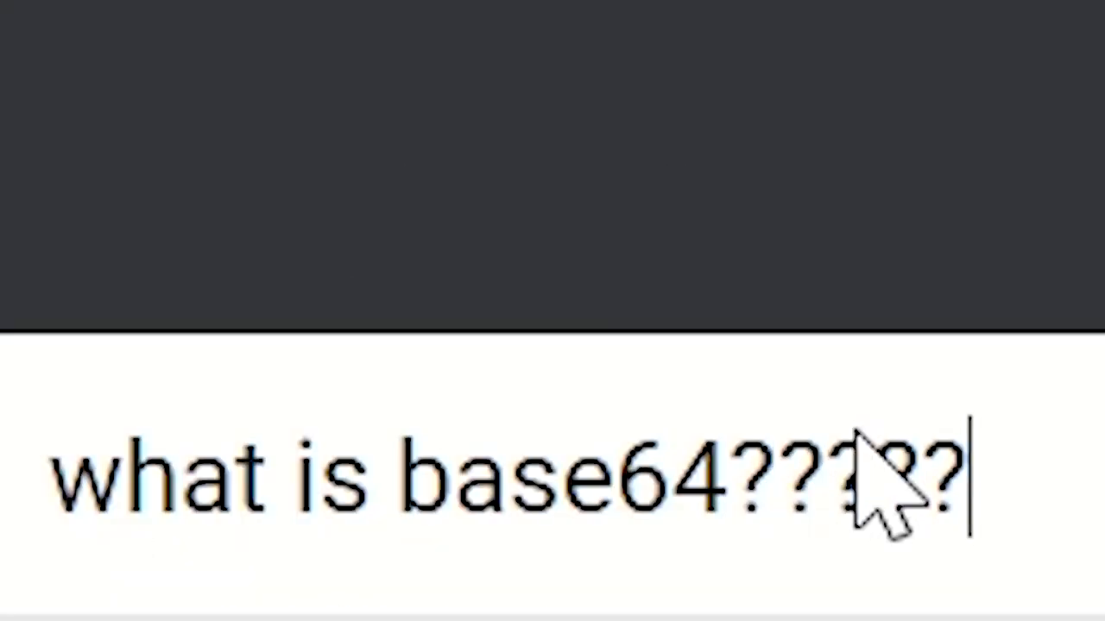
{"action": "key", "text": "Return"}
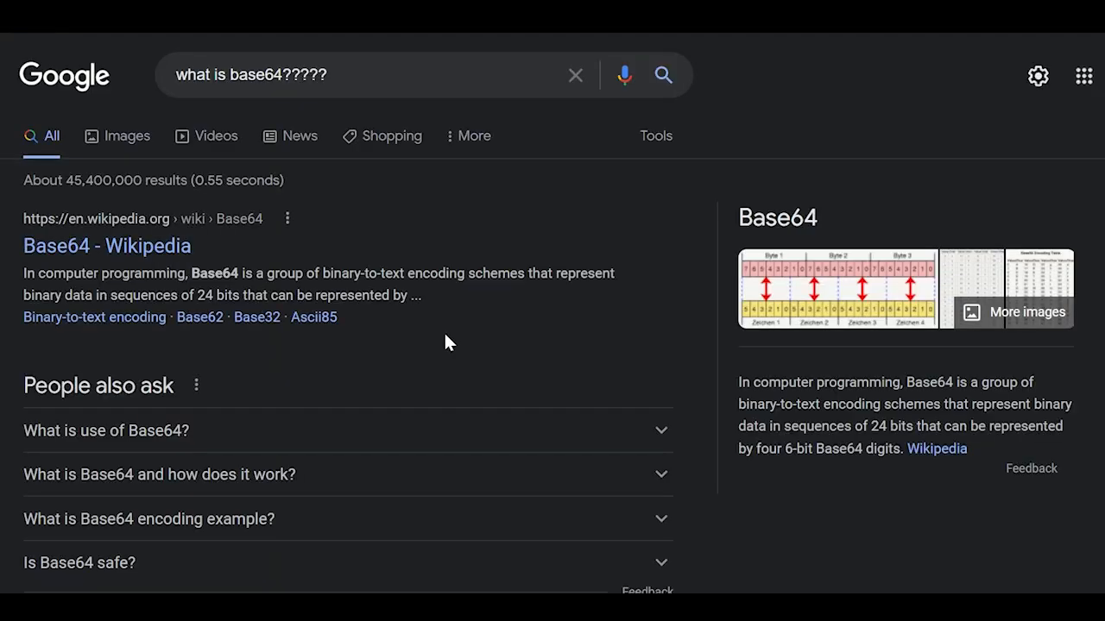
{"action": "left_click", "coordinate": [75, 243]}
{"action": "scroll", "coordinate": [774, 328], "scroll_direction": "down", "scroll_amount": 10}
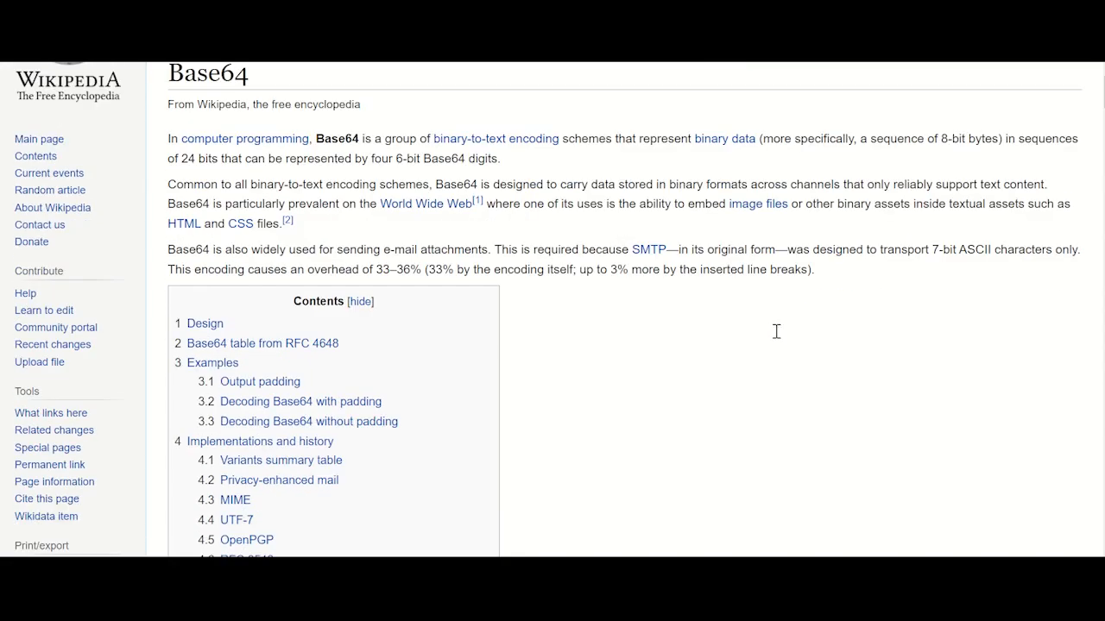
{"action": "scroll", "coordinate": [775, 330], "scroll_direction": "down", "scroll_amount": 15}
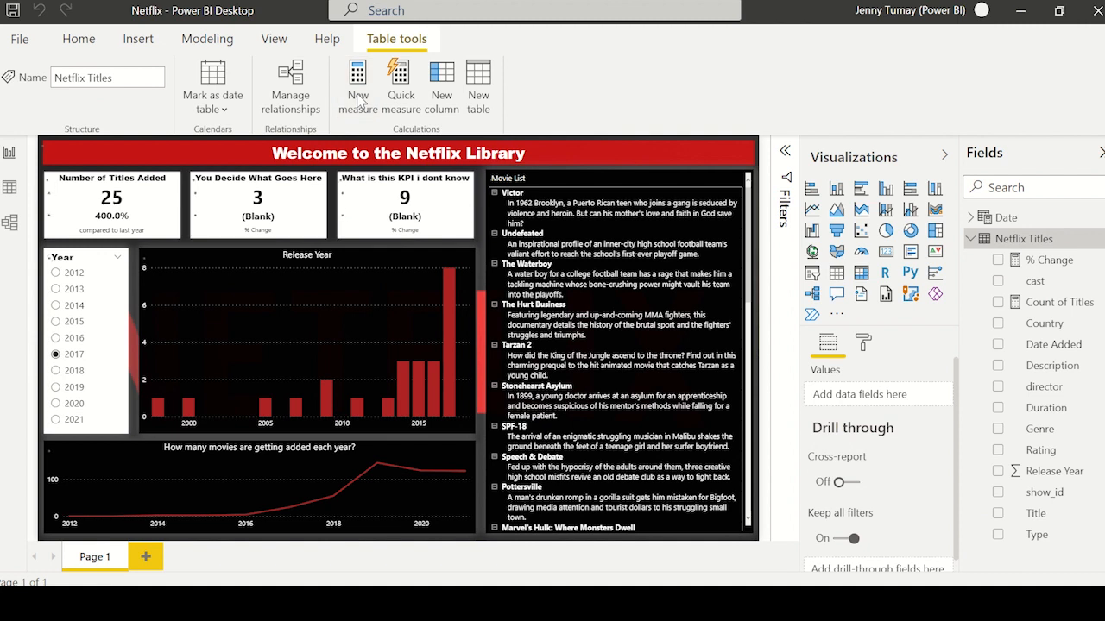
- Switch to Power BI and create an Up Arrow measure in Netflix Titles starting with the text "data:image/png;base64,"
{"action": "left_click", "coordinate": [358, 101]}
{"action": "type", "text": "Up Arrow"}
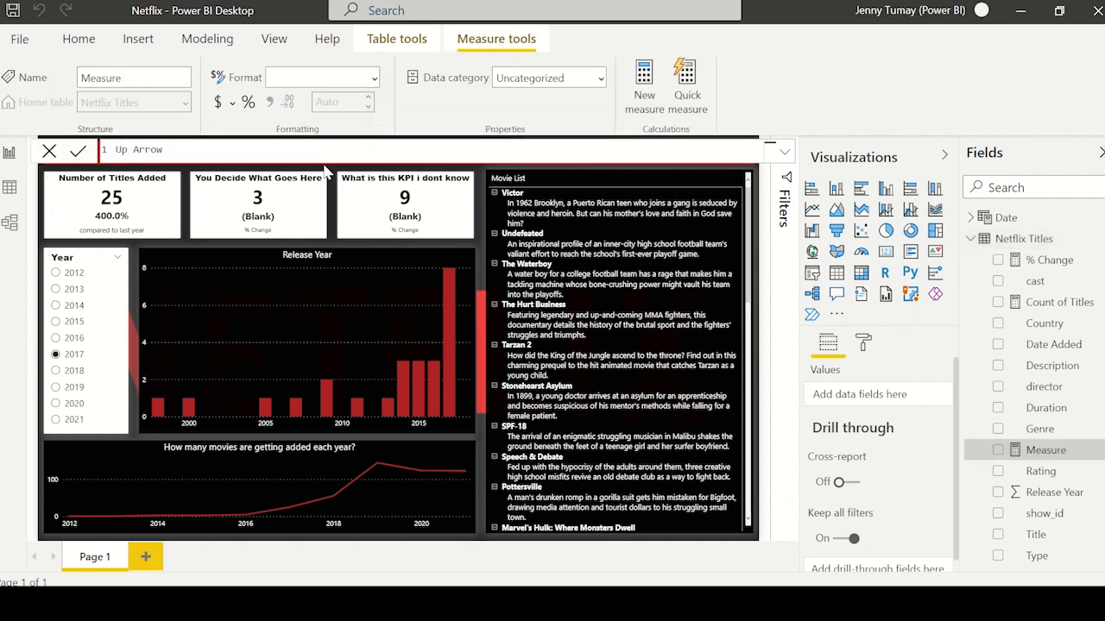
{"action": "type", "text": " = "}
{"action": "type", "text": "\"data:image"}
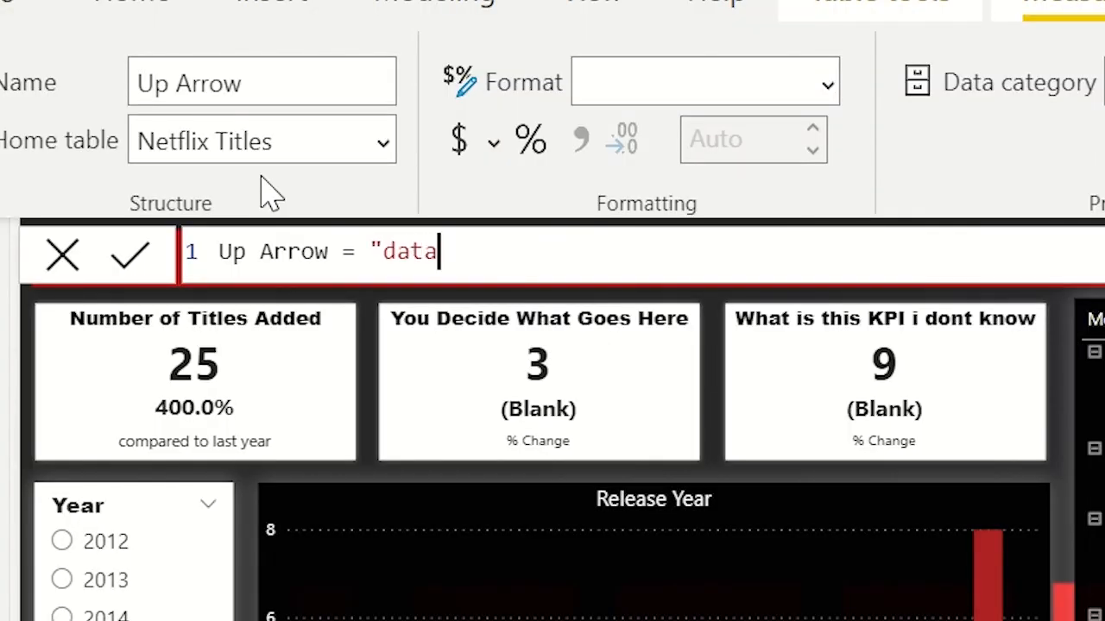
{"action": "type", "text": "/png;base64,"}
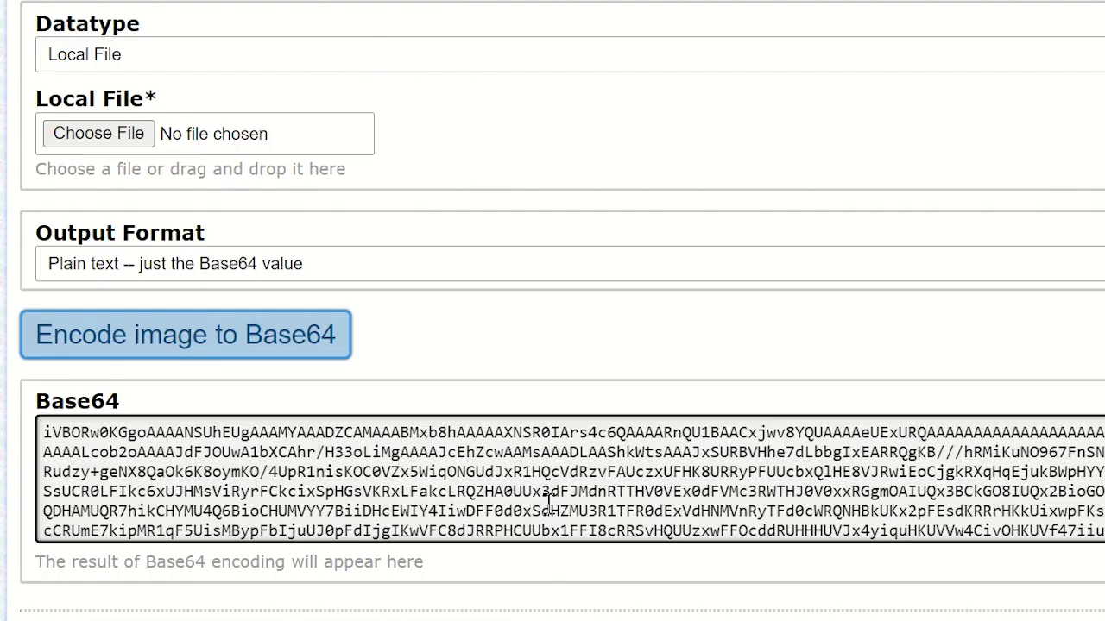
- Copy the encoded uparrow.png string into the Up Arrow measure, close the quotation and set its data category to Image URL
{"action": "key", "text": "ctrl+a"}
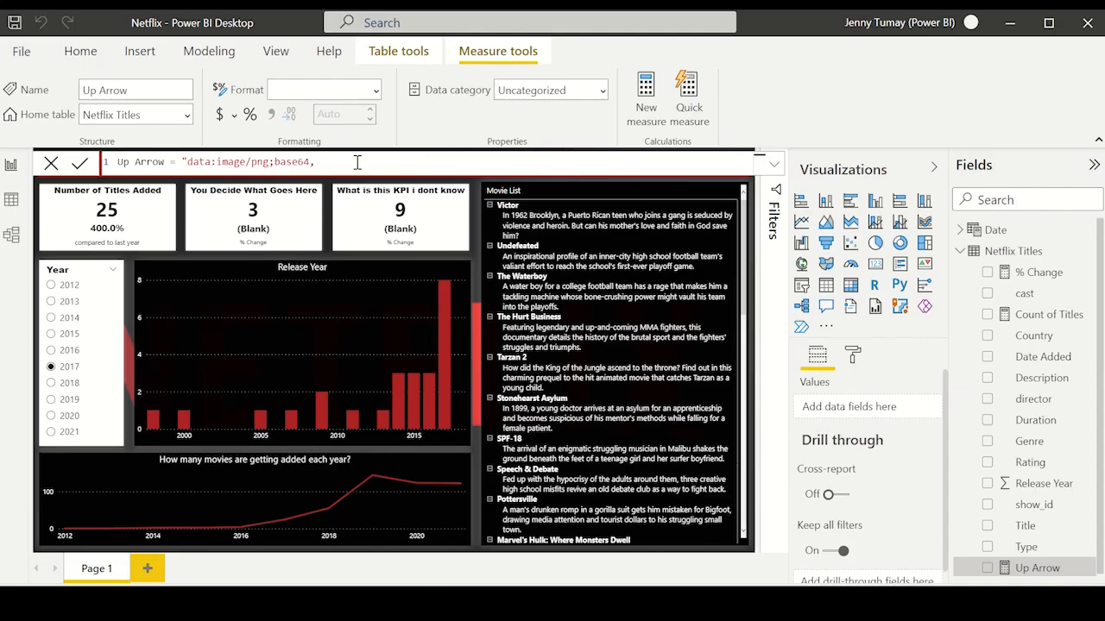
{"action": "key", "text": "ctrl+v"}
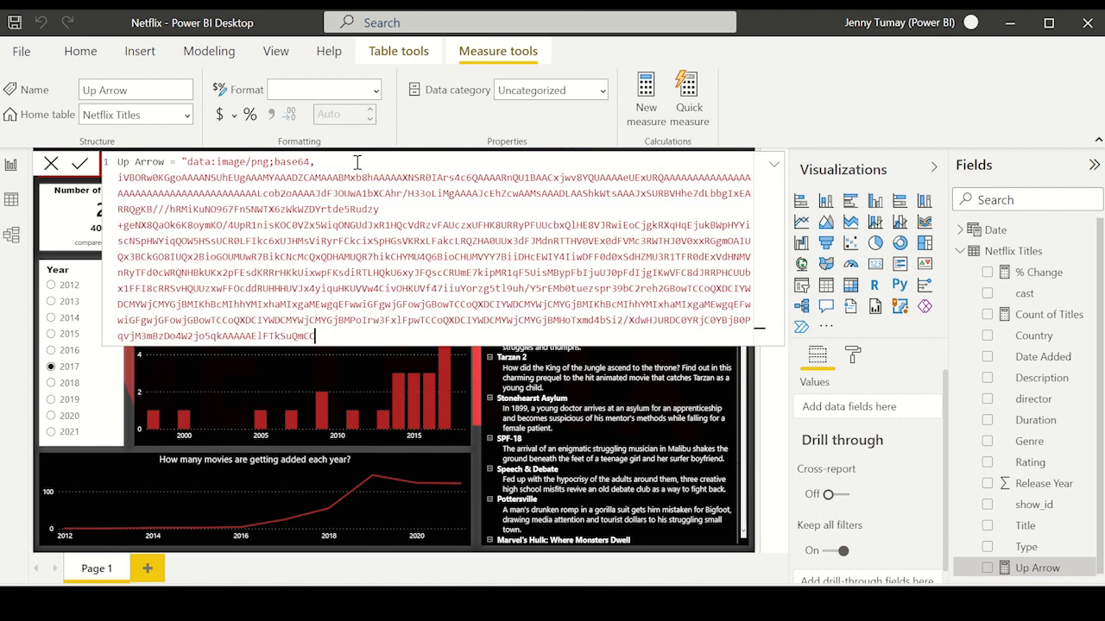
{"action": "type", "text": "\""}
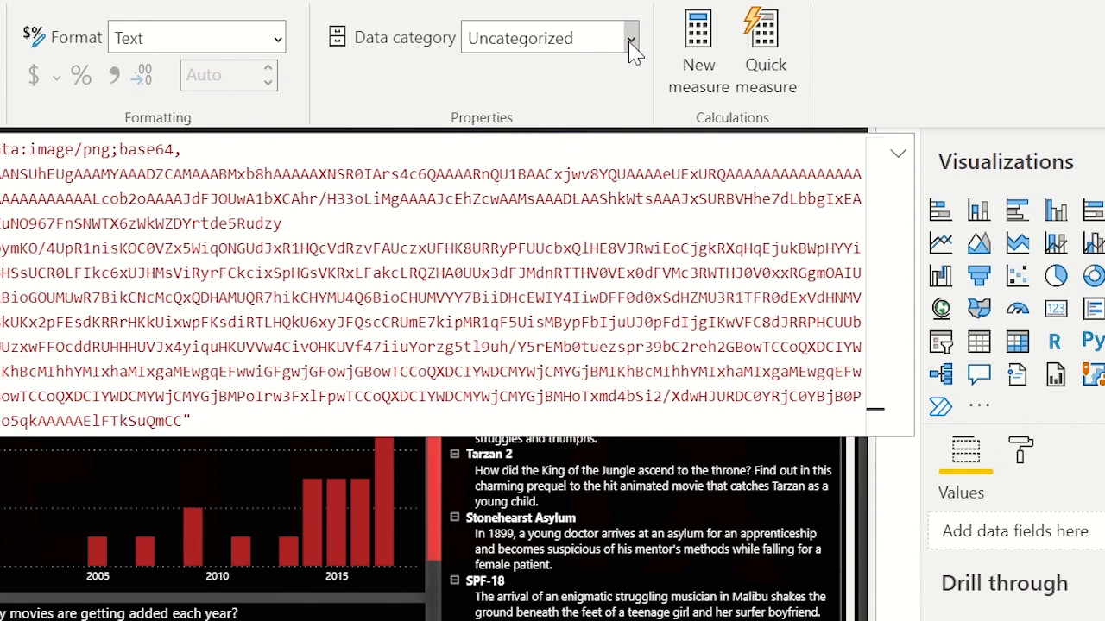
{"action": "left_click", "coordinate": [603, 92]}
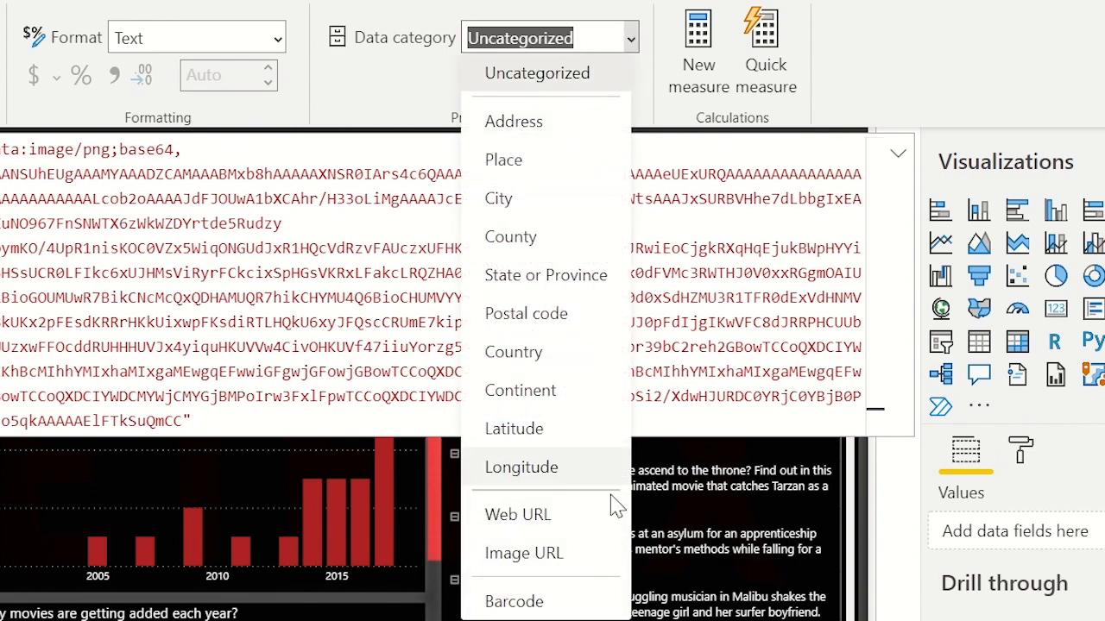
{"action": "left_click", "coordinate": [561, 565]}
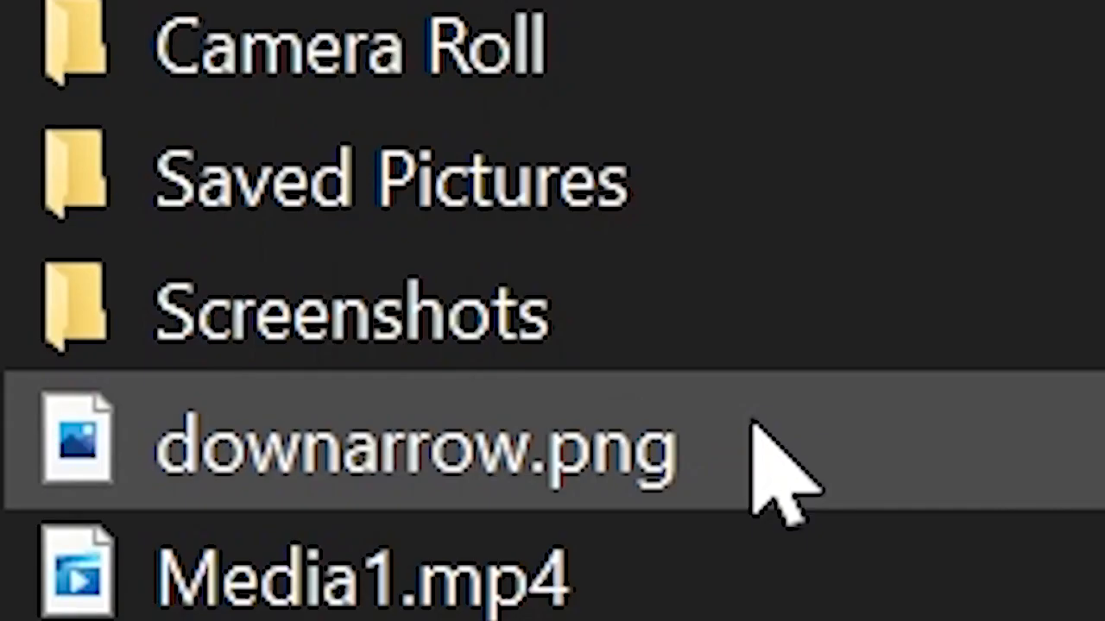
- Return to the Base64 encoder, choose downarrow.png as the local file and encode it
{"action": "left_click", "coordinate": [751, 421]}
{"action": "left_click", "coordinate": [444, 353]}
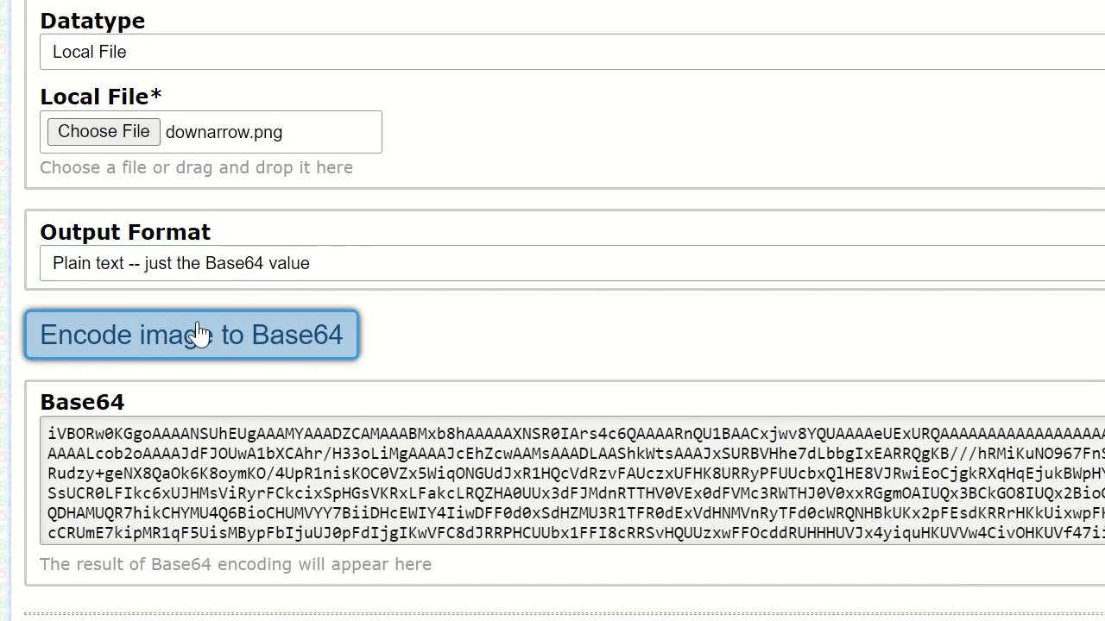
{"action": "left_click", "coordinate": [215, 333]}
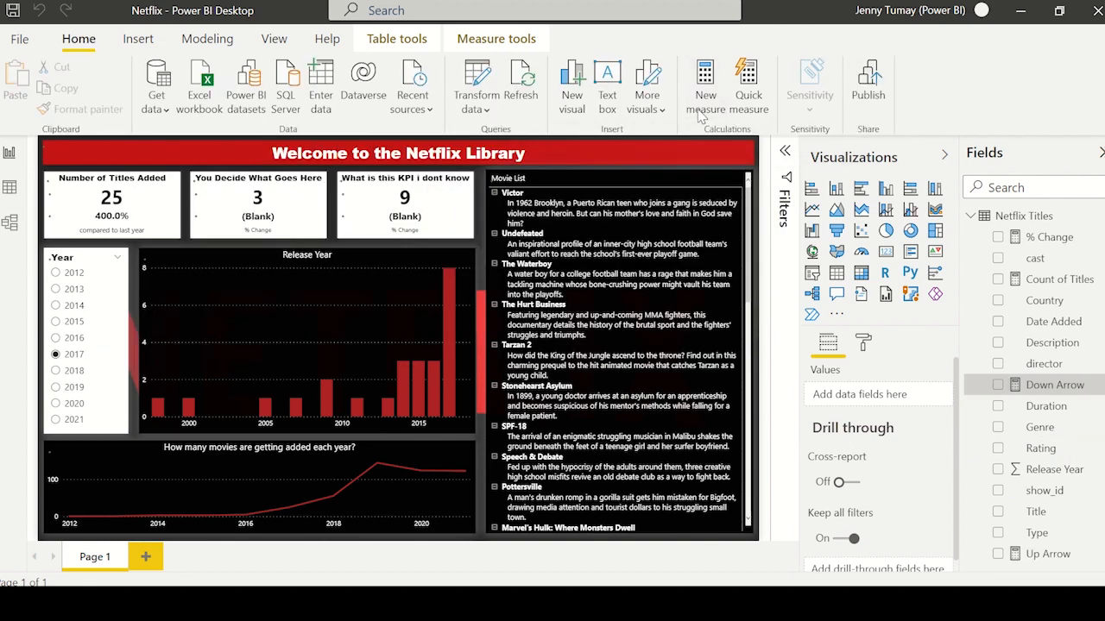
- In Power BI, create an Arrow measure with nested IFs: [Up Arrow] when [% Change] > 0, [Down Arrow] when [% Change] < 0
{"action": "left_click", "coordinate": [705, 95]}
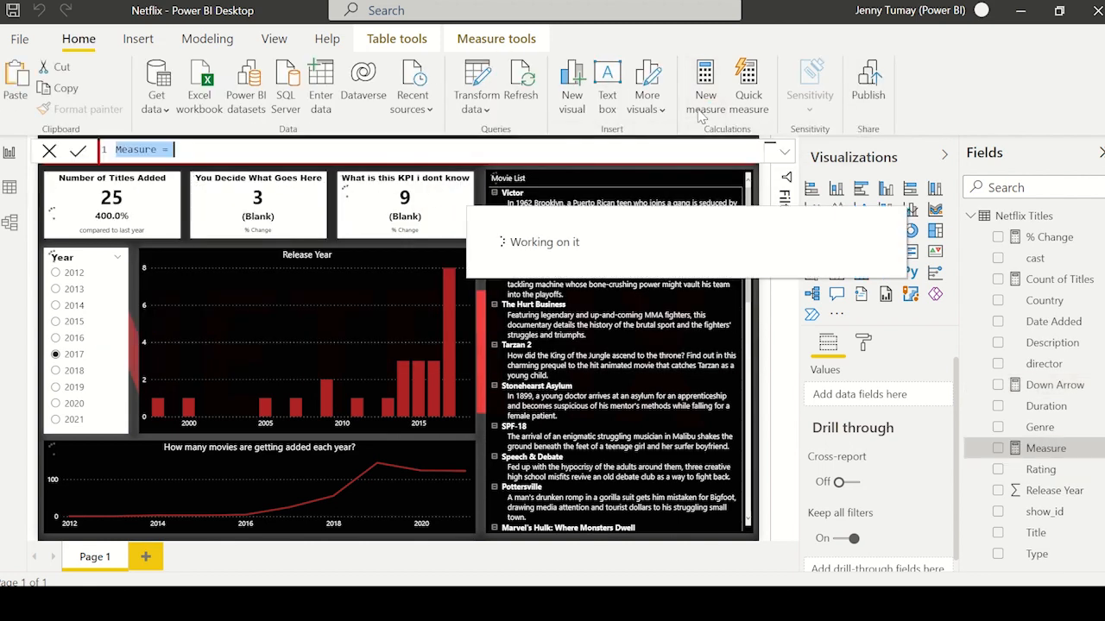
{"action": "type", "text": "Arrow = IF"}
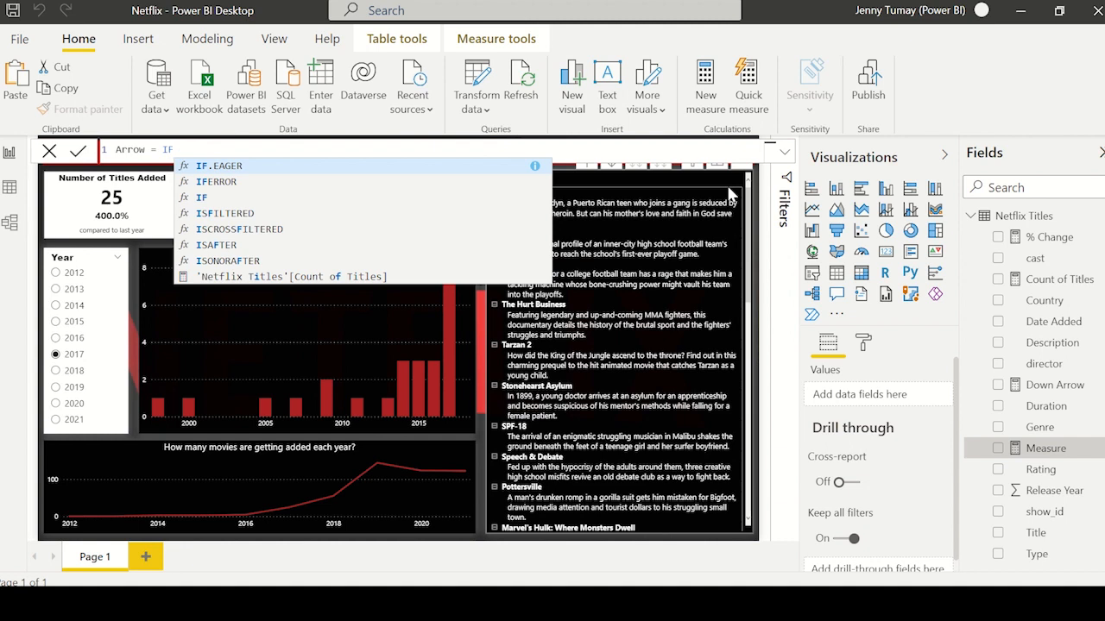
{"action": "type", "text": "([%"}
{"action": "key", "text": "Tab"}
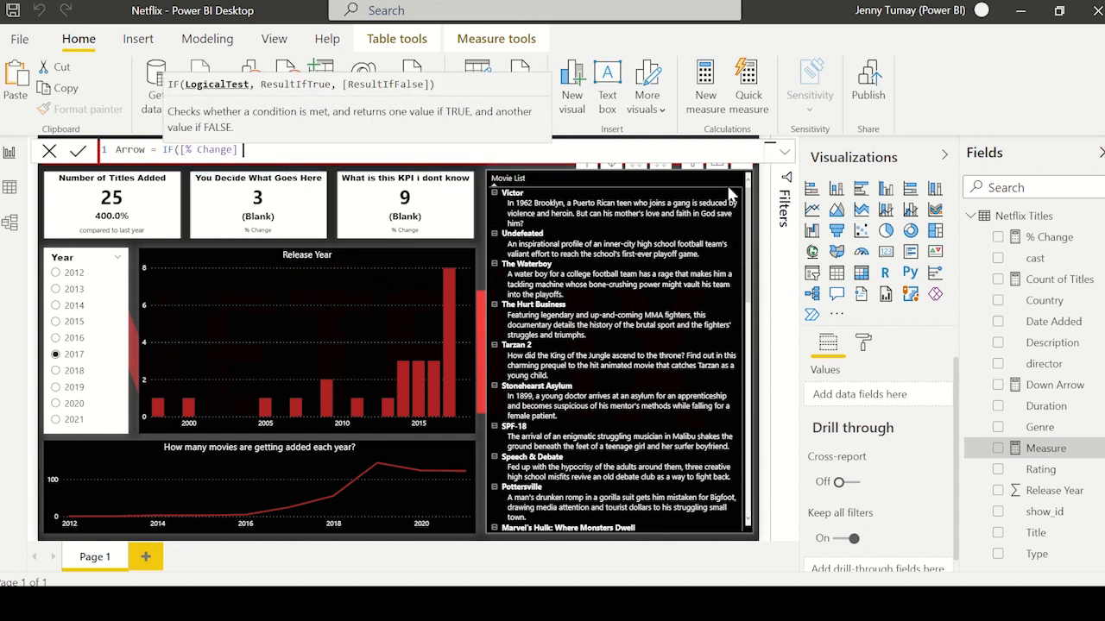
{"action": "type", "text": "> 0, [Up Arrow]"}
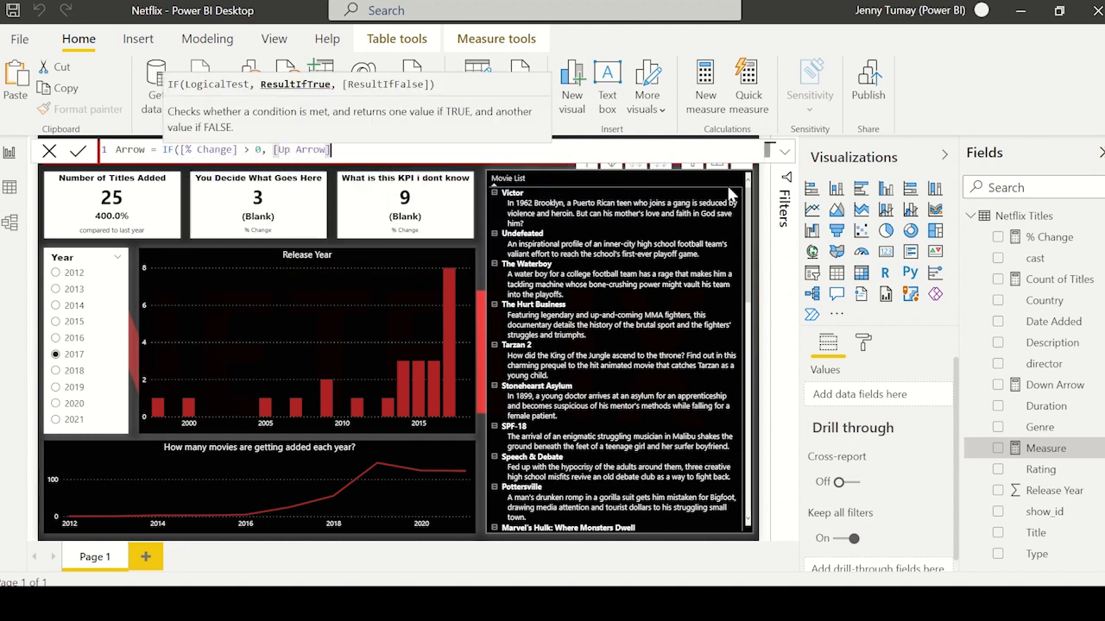
{"action": "type", "text": ", IF([% Change"}
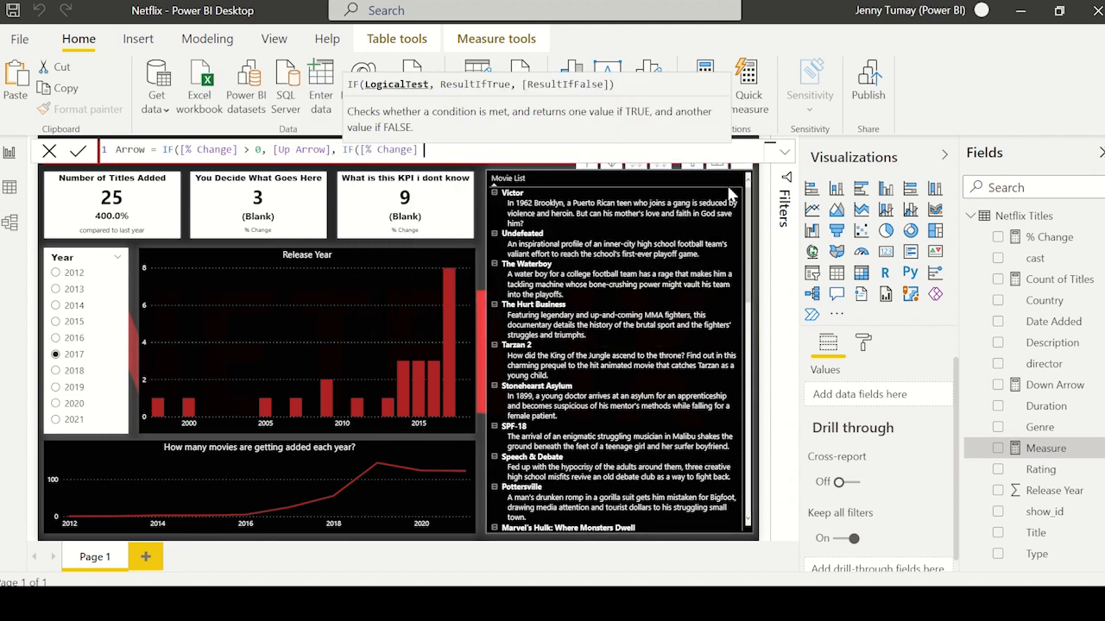
{"action": "type", "text": "] < 0, [Down Arrow],"}
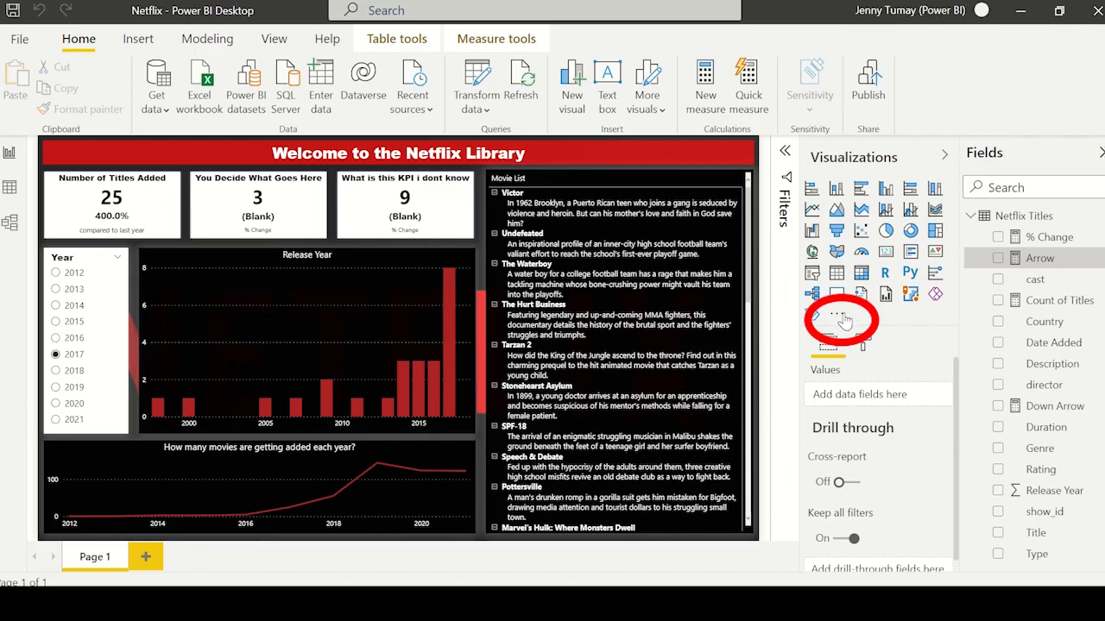
- Search the Power BI visuals marketplace for "image" and add the Image Pro by CloudScope visual
{"action": "left_click", "coordinate": [844, 321]}
{"action": "left_click", "coordinate": [900, 330]}
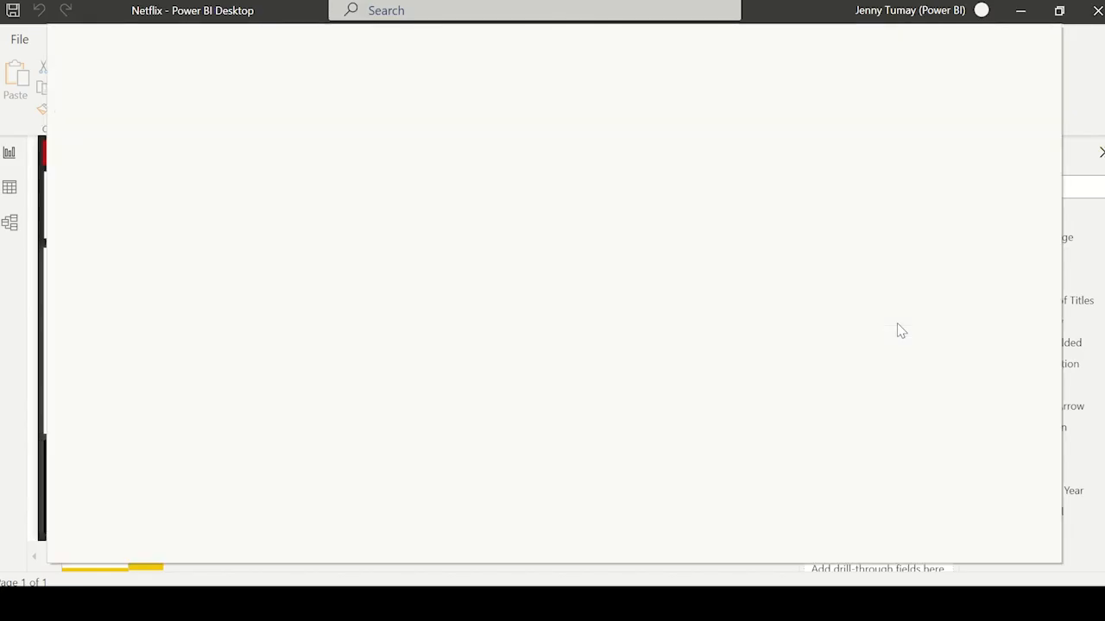
{"action": "type", "text": "image"}
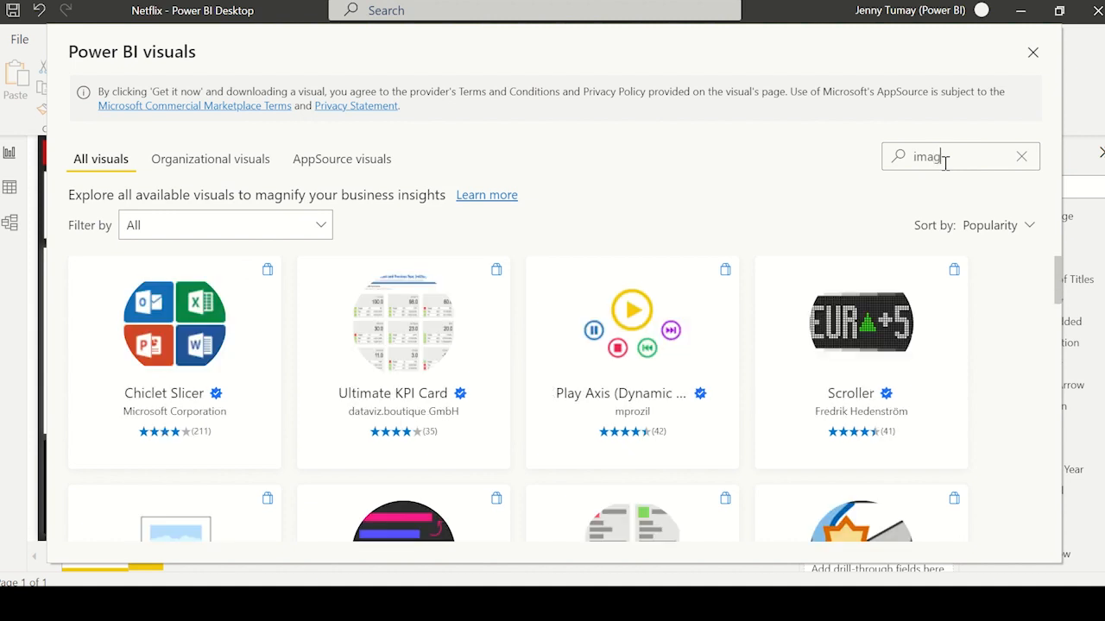
{"action": "scroll", "coordinate": [839, 332], "scroll_direction": "down", "scroll_amount": 2}
{"action": "scroll", "coordinate": [838, 332], "scroll_direction": "down", "scroll_amount": 2}
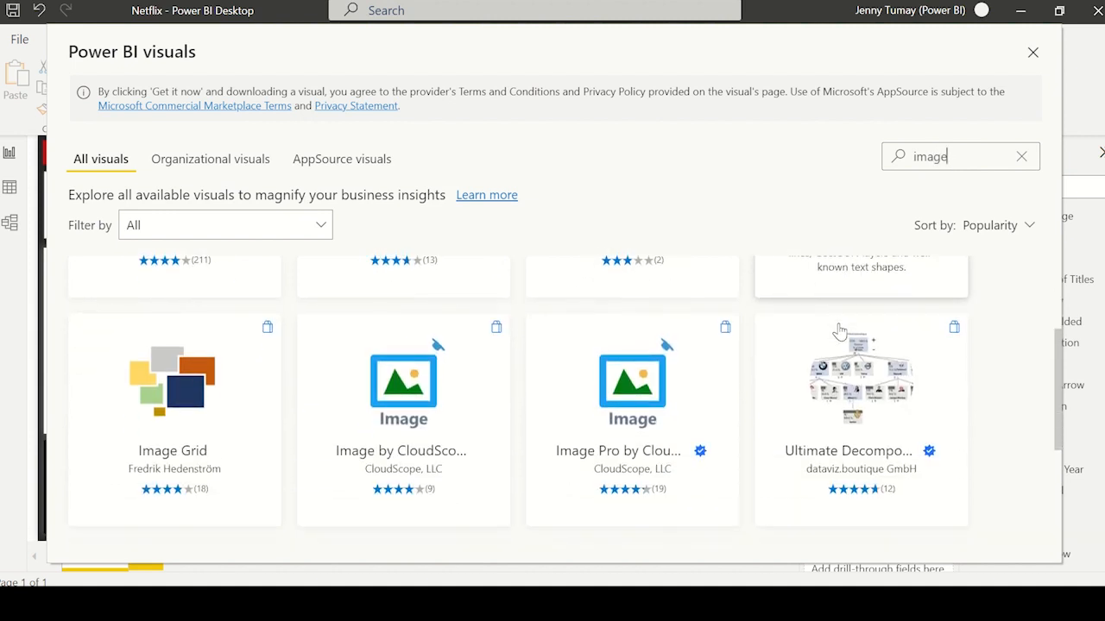
{"action": "left_click", "coordinate": [634, 362]}
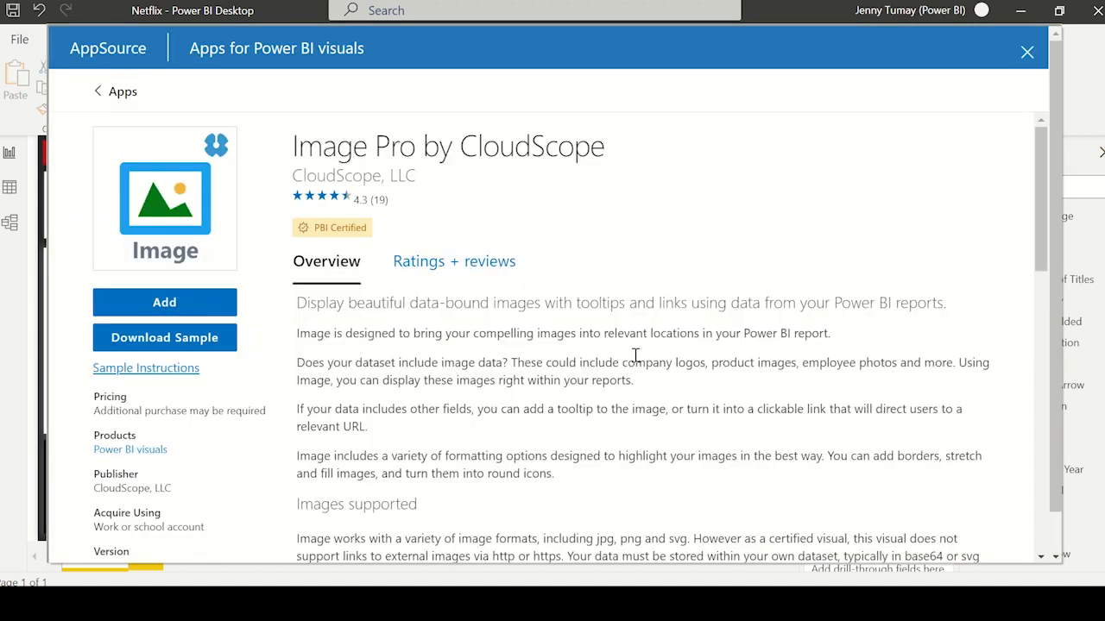
{"action": "left_click", "coordinate": [151, 308]}
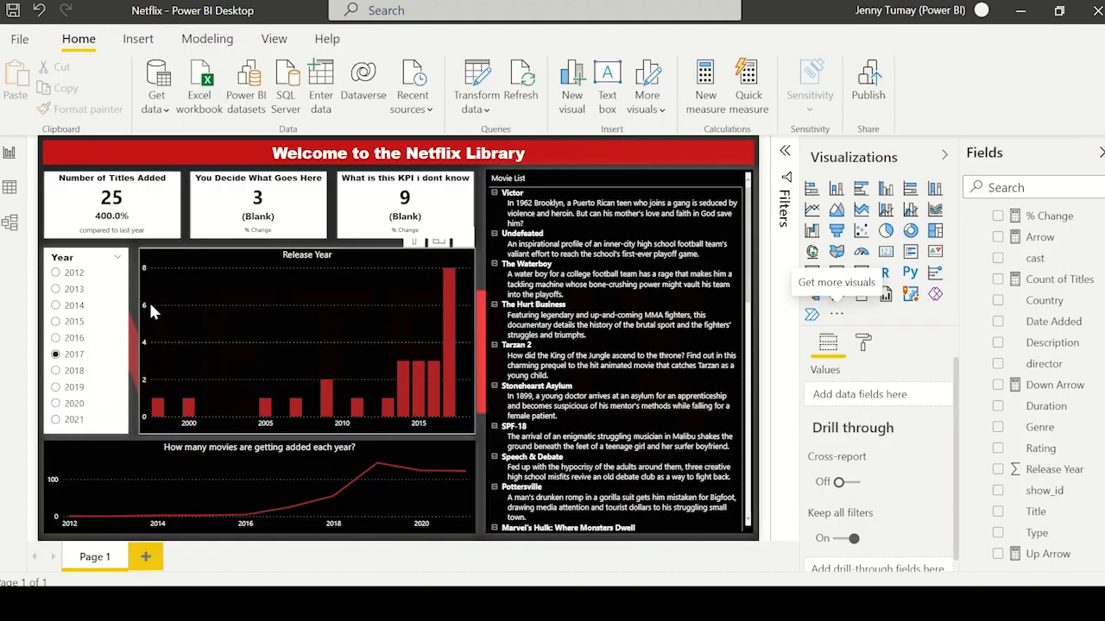
{"action": "left_click", "coordinate": [703, 331]}
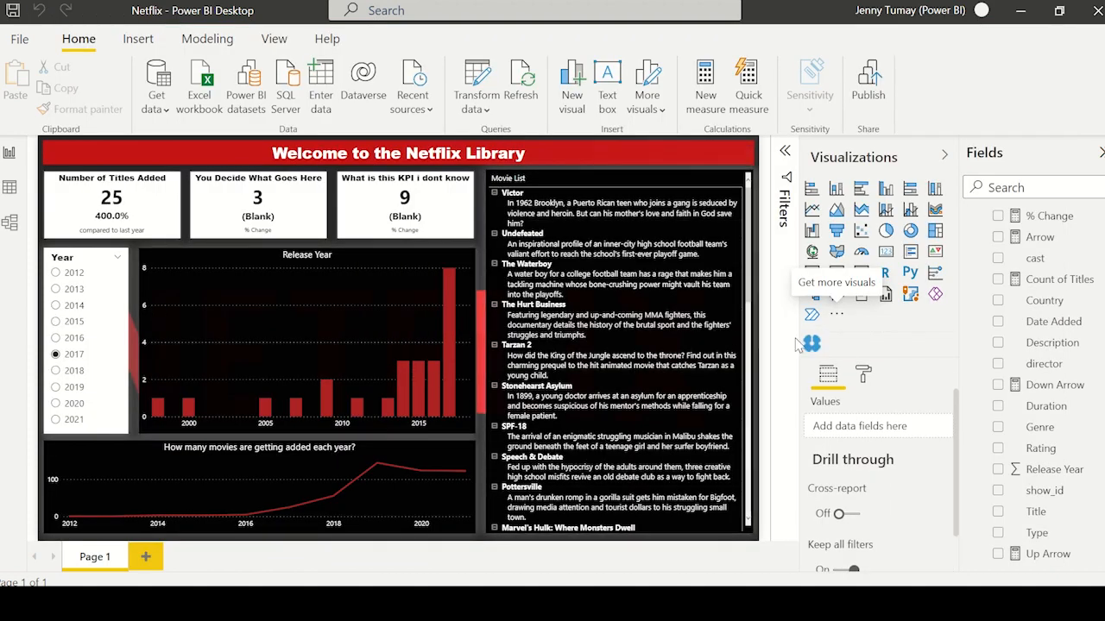
- Insert an Image Pro visual on the report page, bind it to the Arrow measure and turn off its background
{"action": "left_click", "coordinate": [812, 343]}
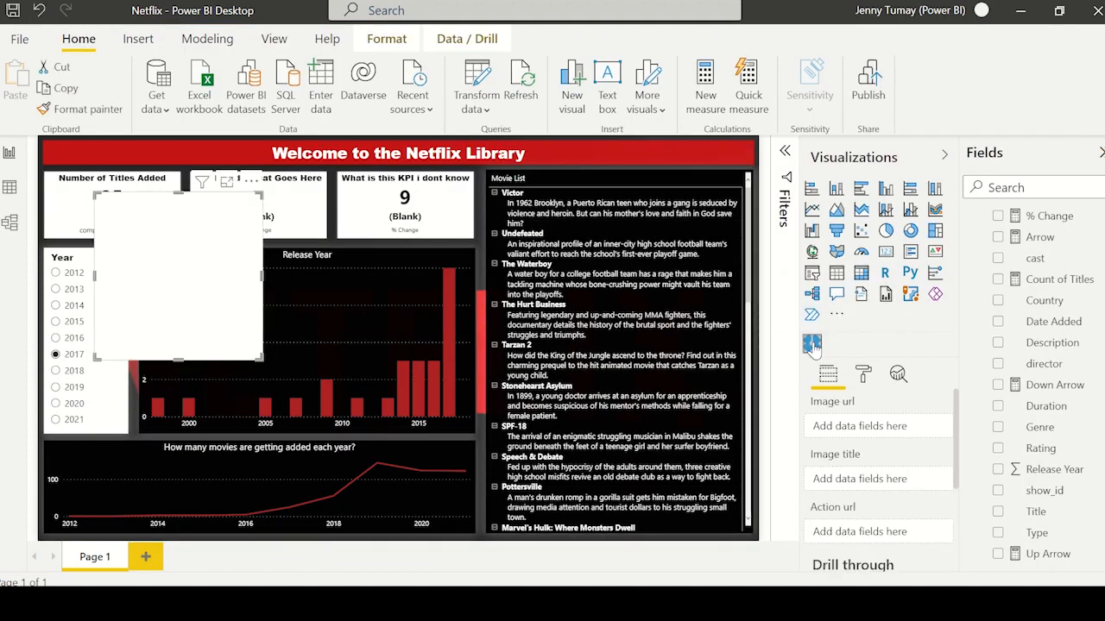
{"action": "left_click", "coordinate": [997, 237]}
{"action": "left_click", "coordinate": [863, 373]}
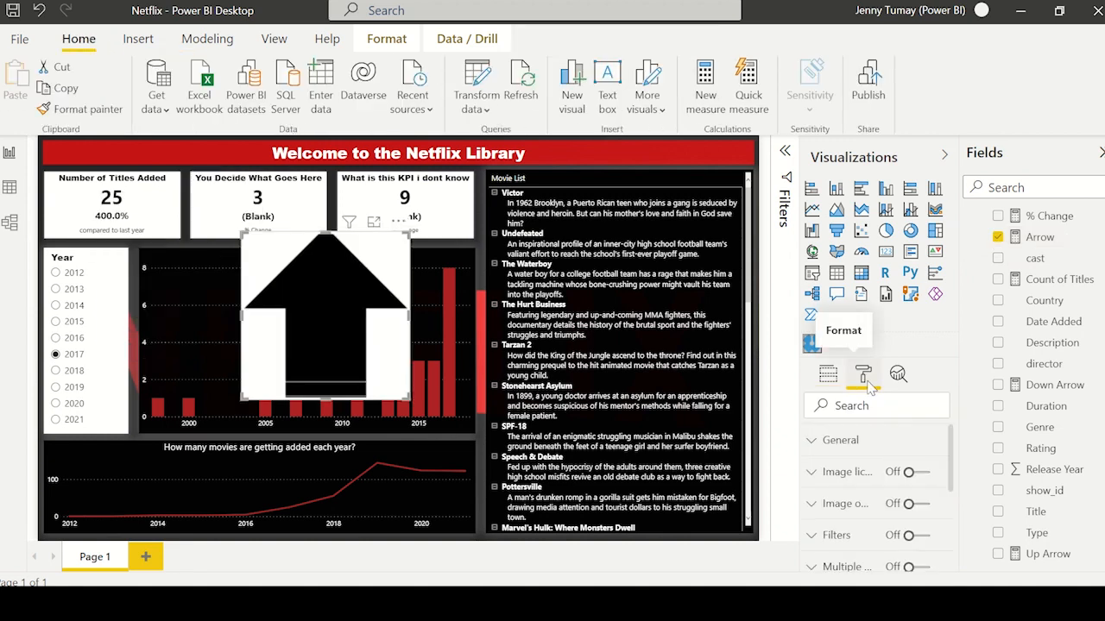
{"action": "scroll", "coordinate": [906, 509], "scroll_direction": "down", "scroll_amount": 2}
{"action": "scroll", "coordinate": [910, 509], "scroll_direction": "down", "scroll_amount": 3}
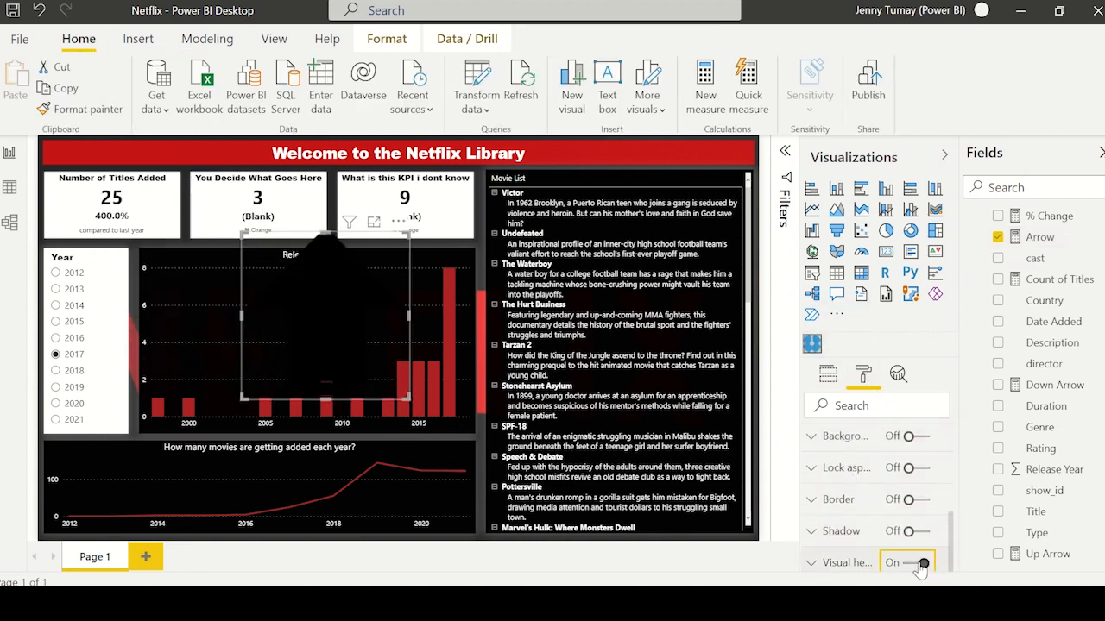
- Shrink the arrow visual and place it beside the percentage in the Number of Titles Added card
{"action": "left_click_drag", "start_coordinate": [409, 399], "coordinate": [287, 278]}
{"action": "left_click_drag", "start_coordinate": [264, 257], "coordinate": [154, 209]}
{"action": "left_click_drag", "start_coordinate": [174, 229], "coordinate": [150, 214]}
- Filter the report by 2019, 2017, 2018 and 2020 in turn to check the arrow beside the percentage
{"action": "left_click", "coordinate": [148, 389]}
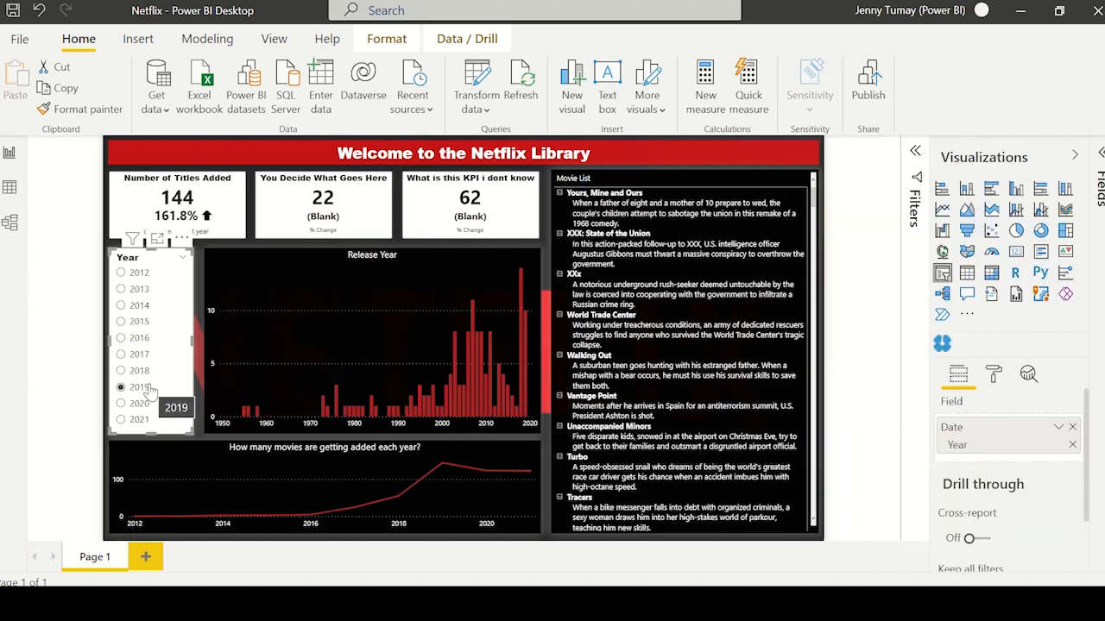
{"action": "left_click", "coordinate": [150, 360]}
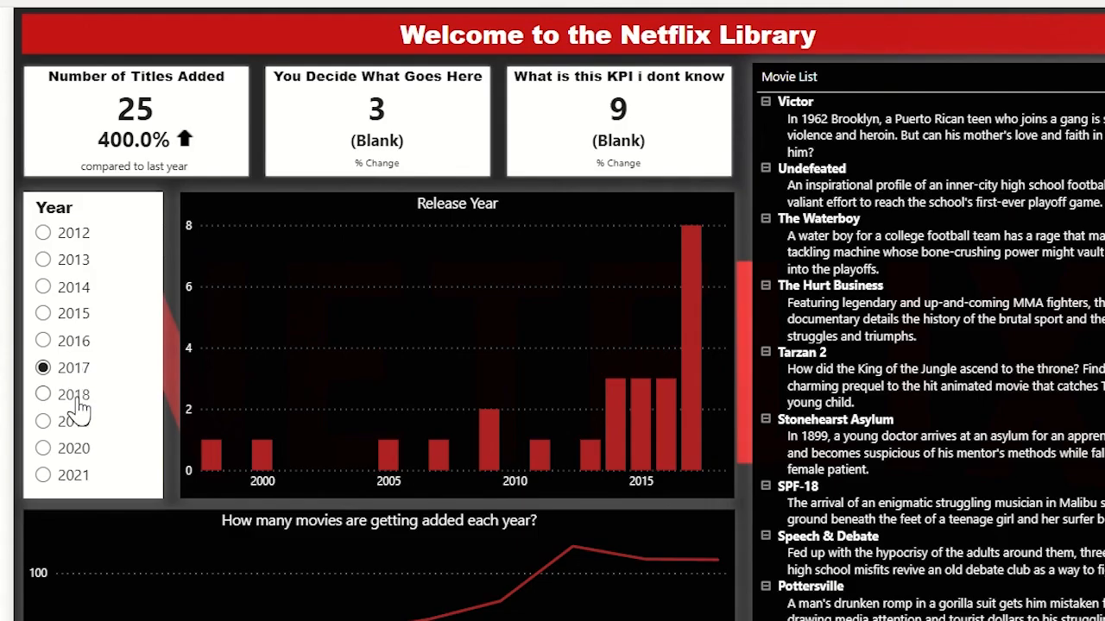
{"action": "left_click", "coordinate": [143, 373]}
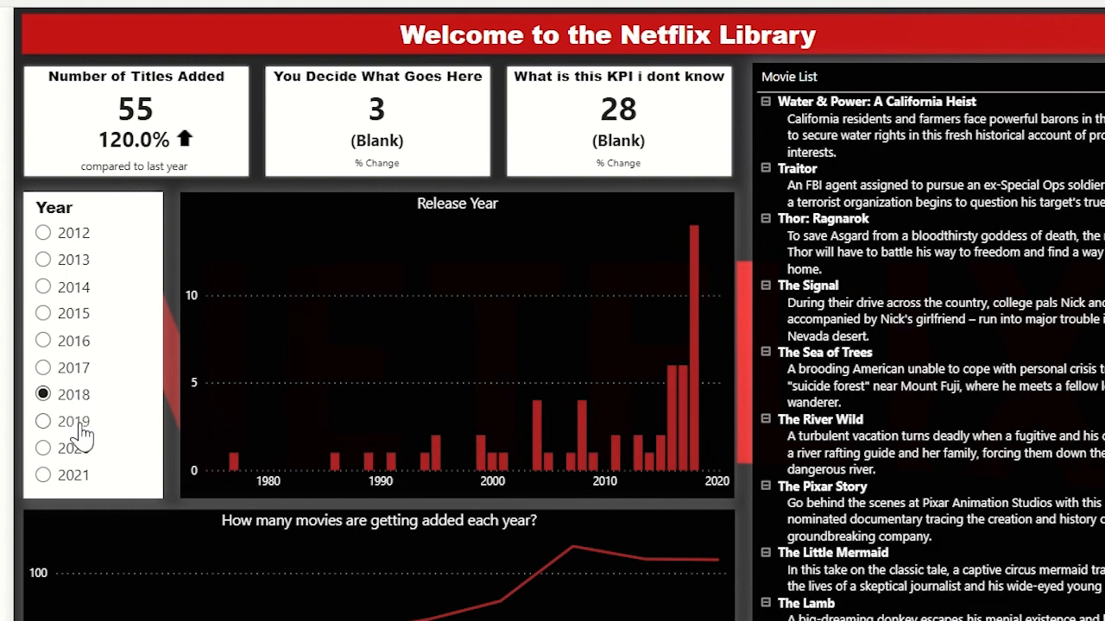
{"action": "left_click", "coordinate": [82, 424]}
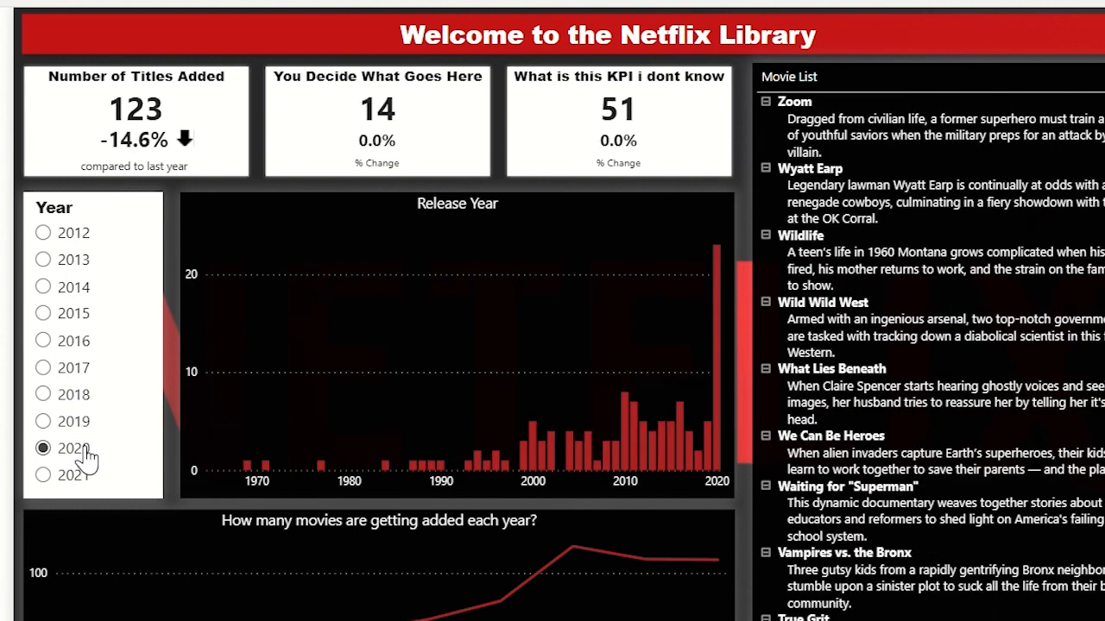